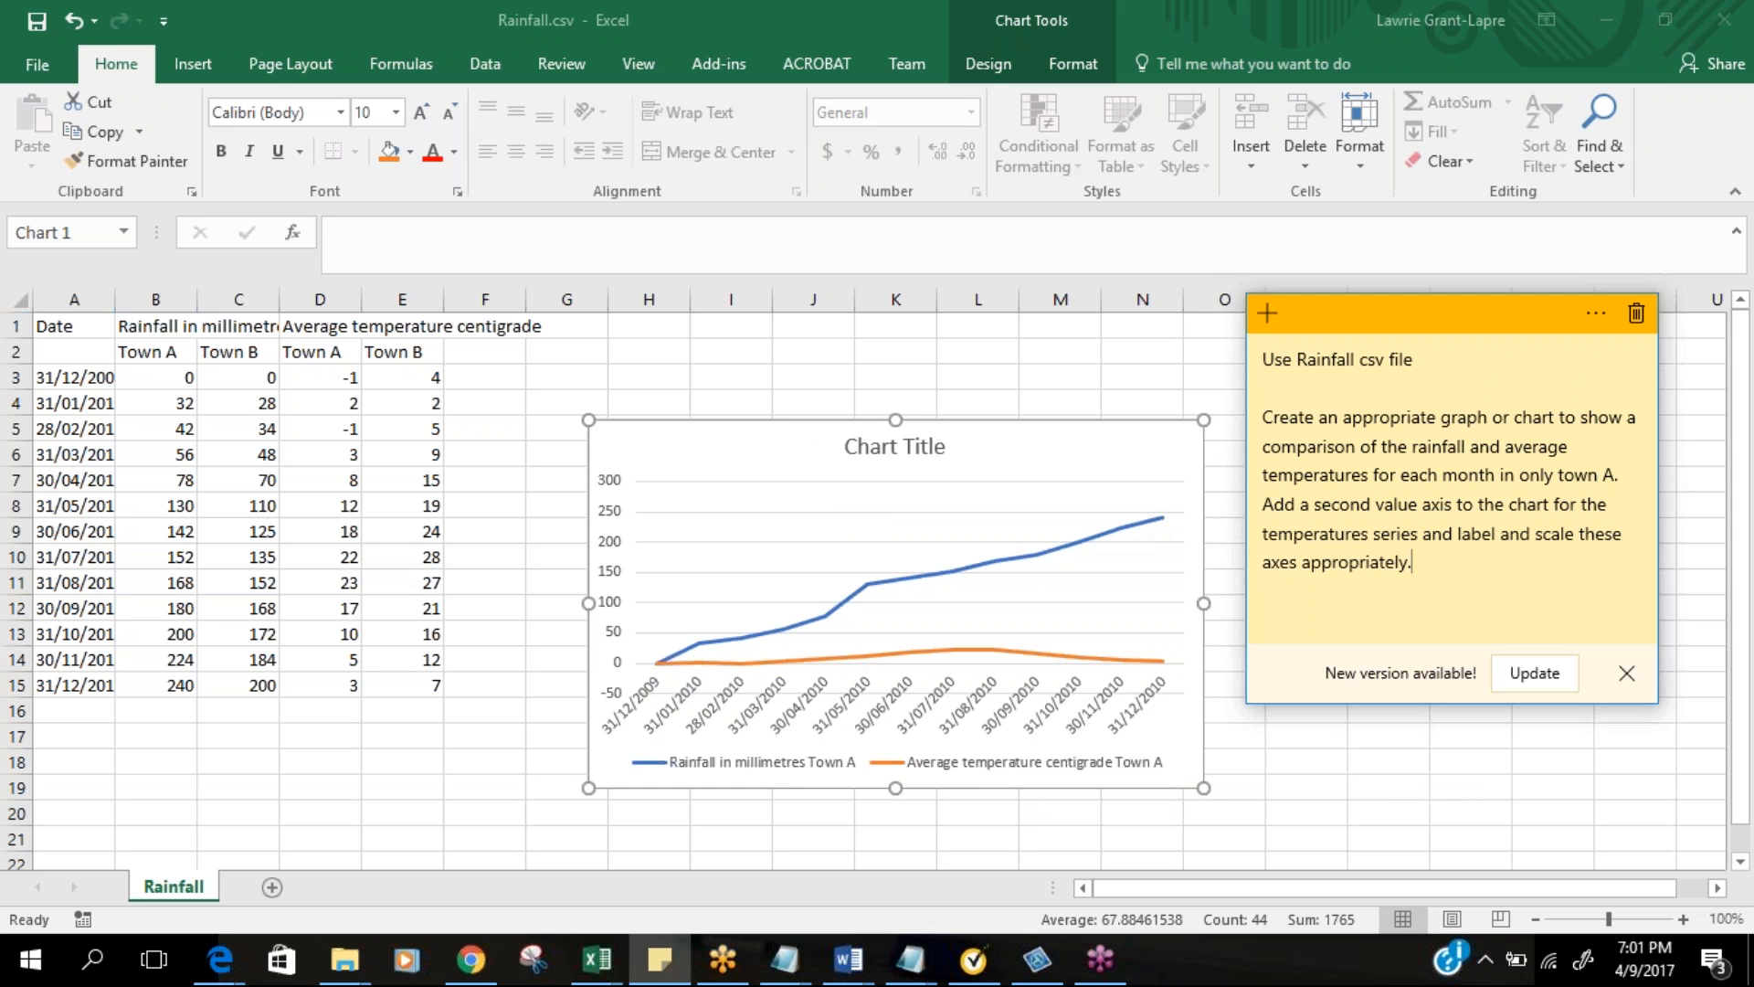
Undo the insertion of the existing line chart and bring up the sticky note with the task instructions
left_click(70, 22)
left_click(70, 22)
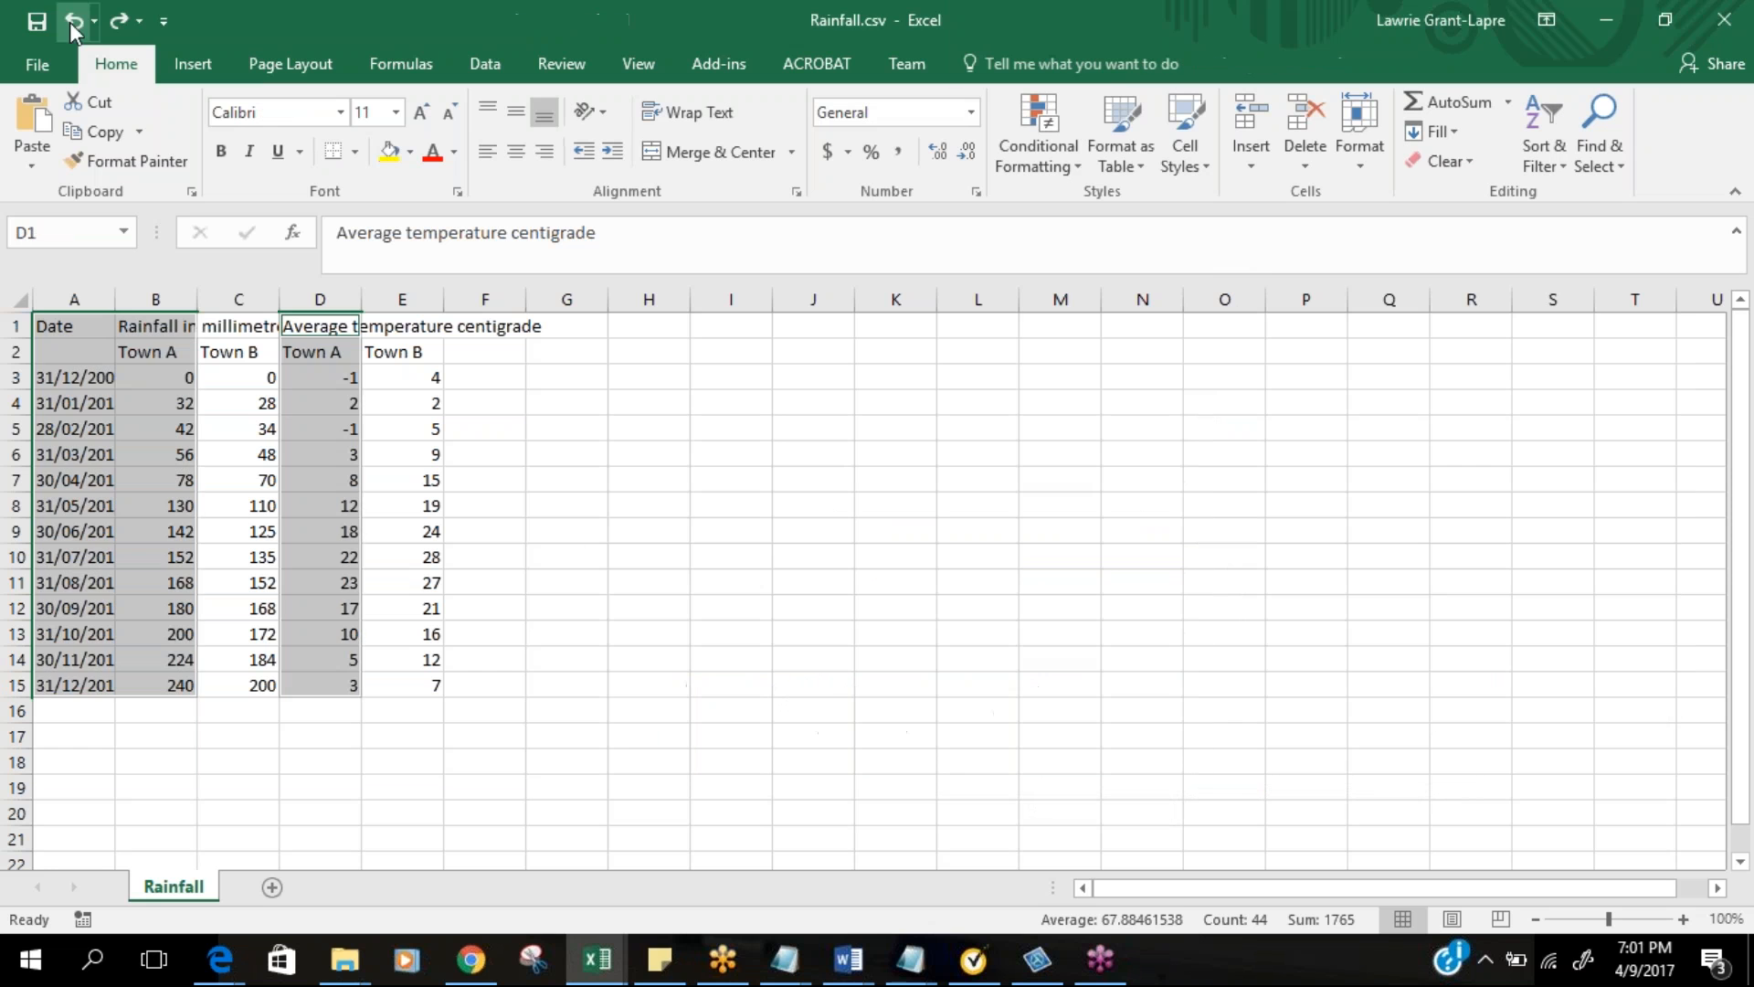
left_click(667, 961)
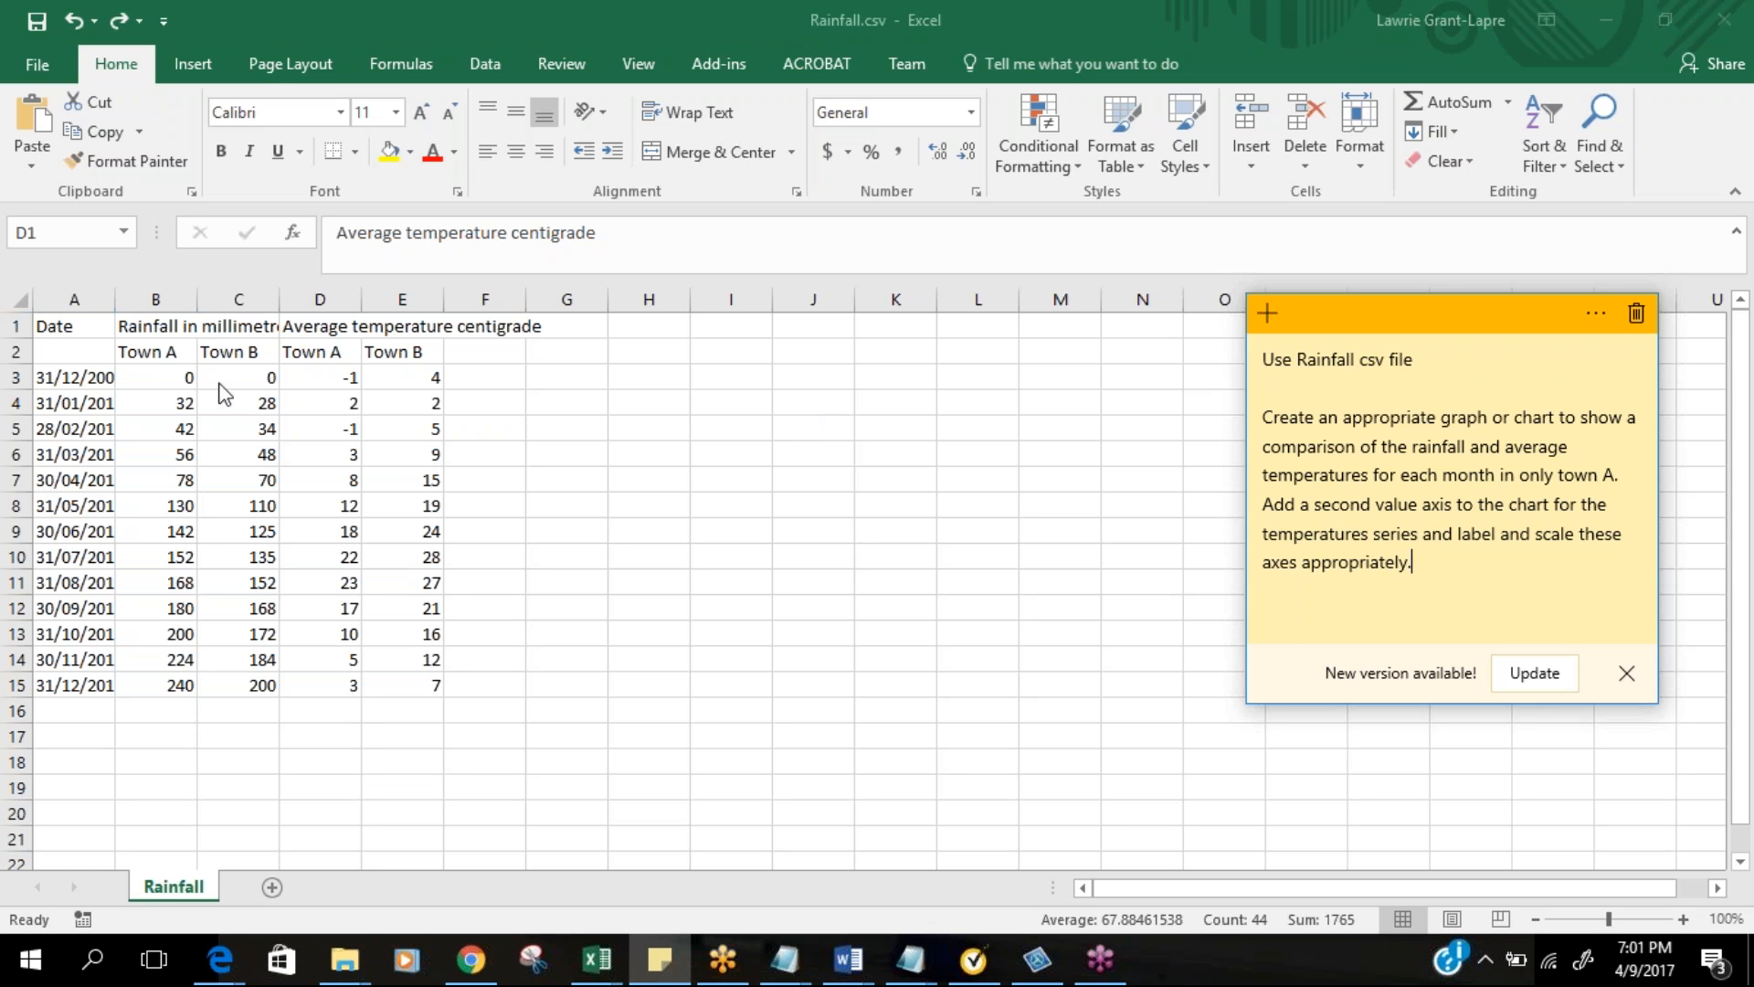
Insert a basic 2-D line chart from the dates, Town A rainfall and Town A temperature data in A1:B15 and D1:D15
left_click(63, 324)
left_click_drag(63, 324, 142, 683)
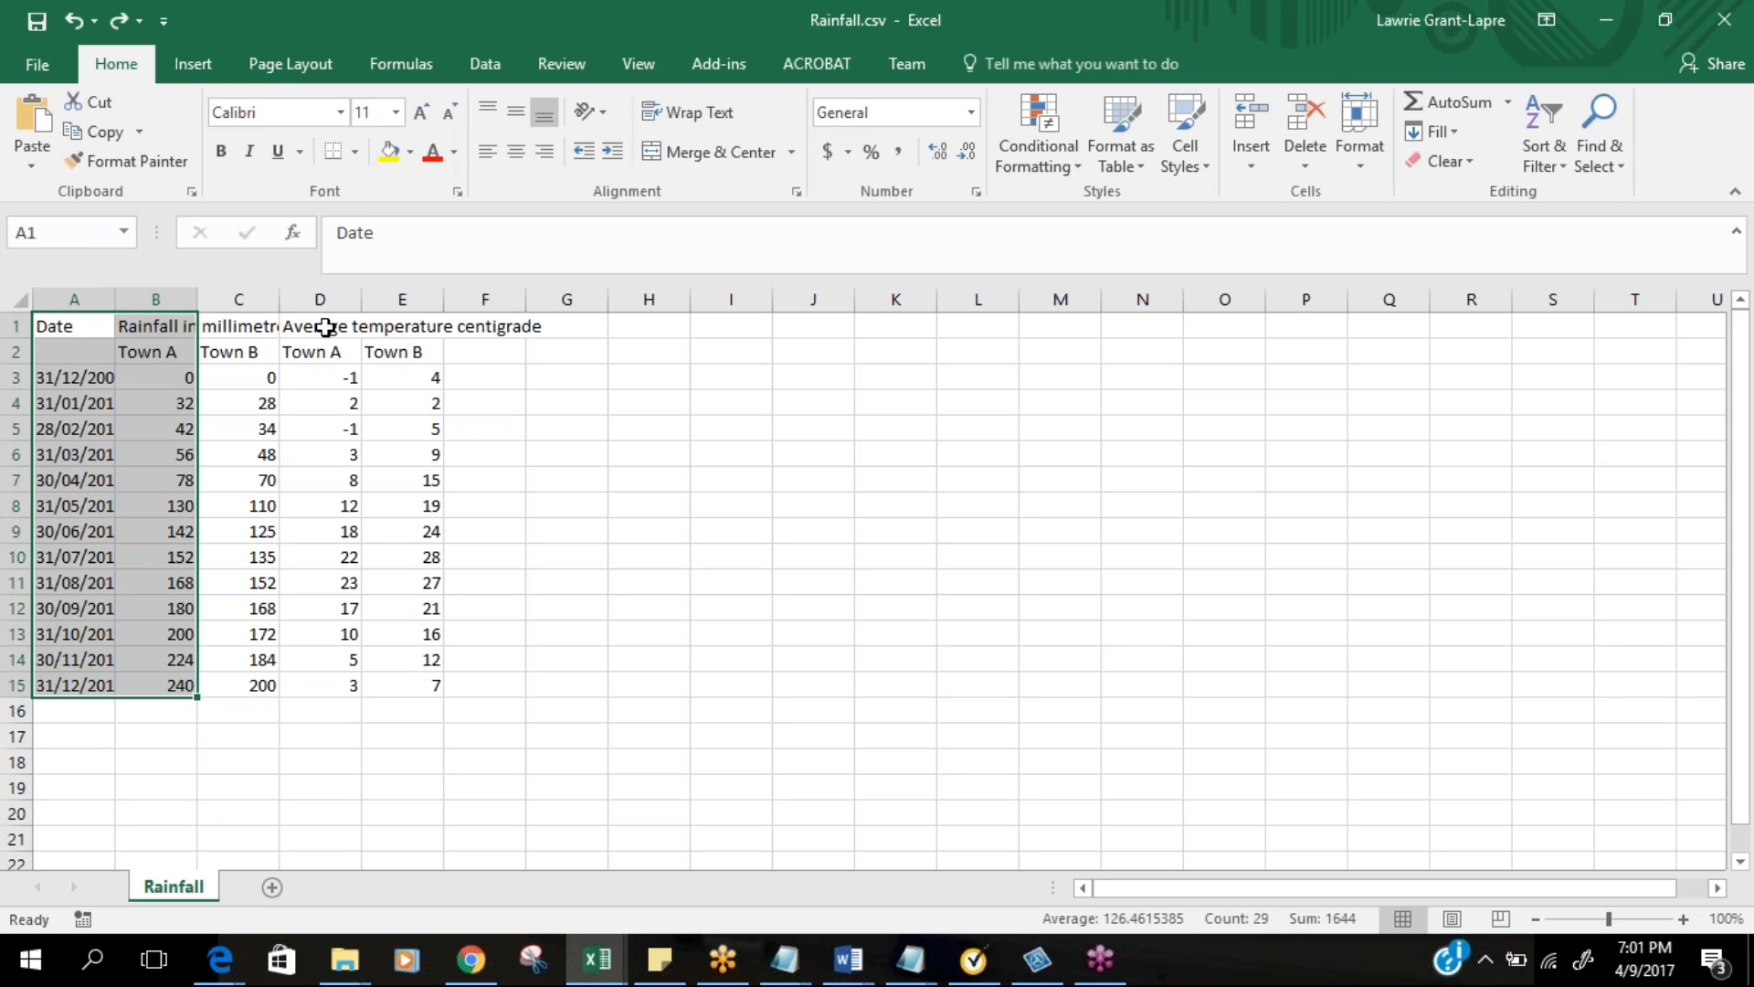
left_click_drag(326, 327, 327, 682)
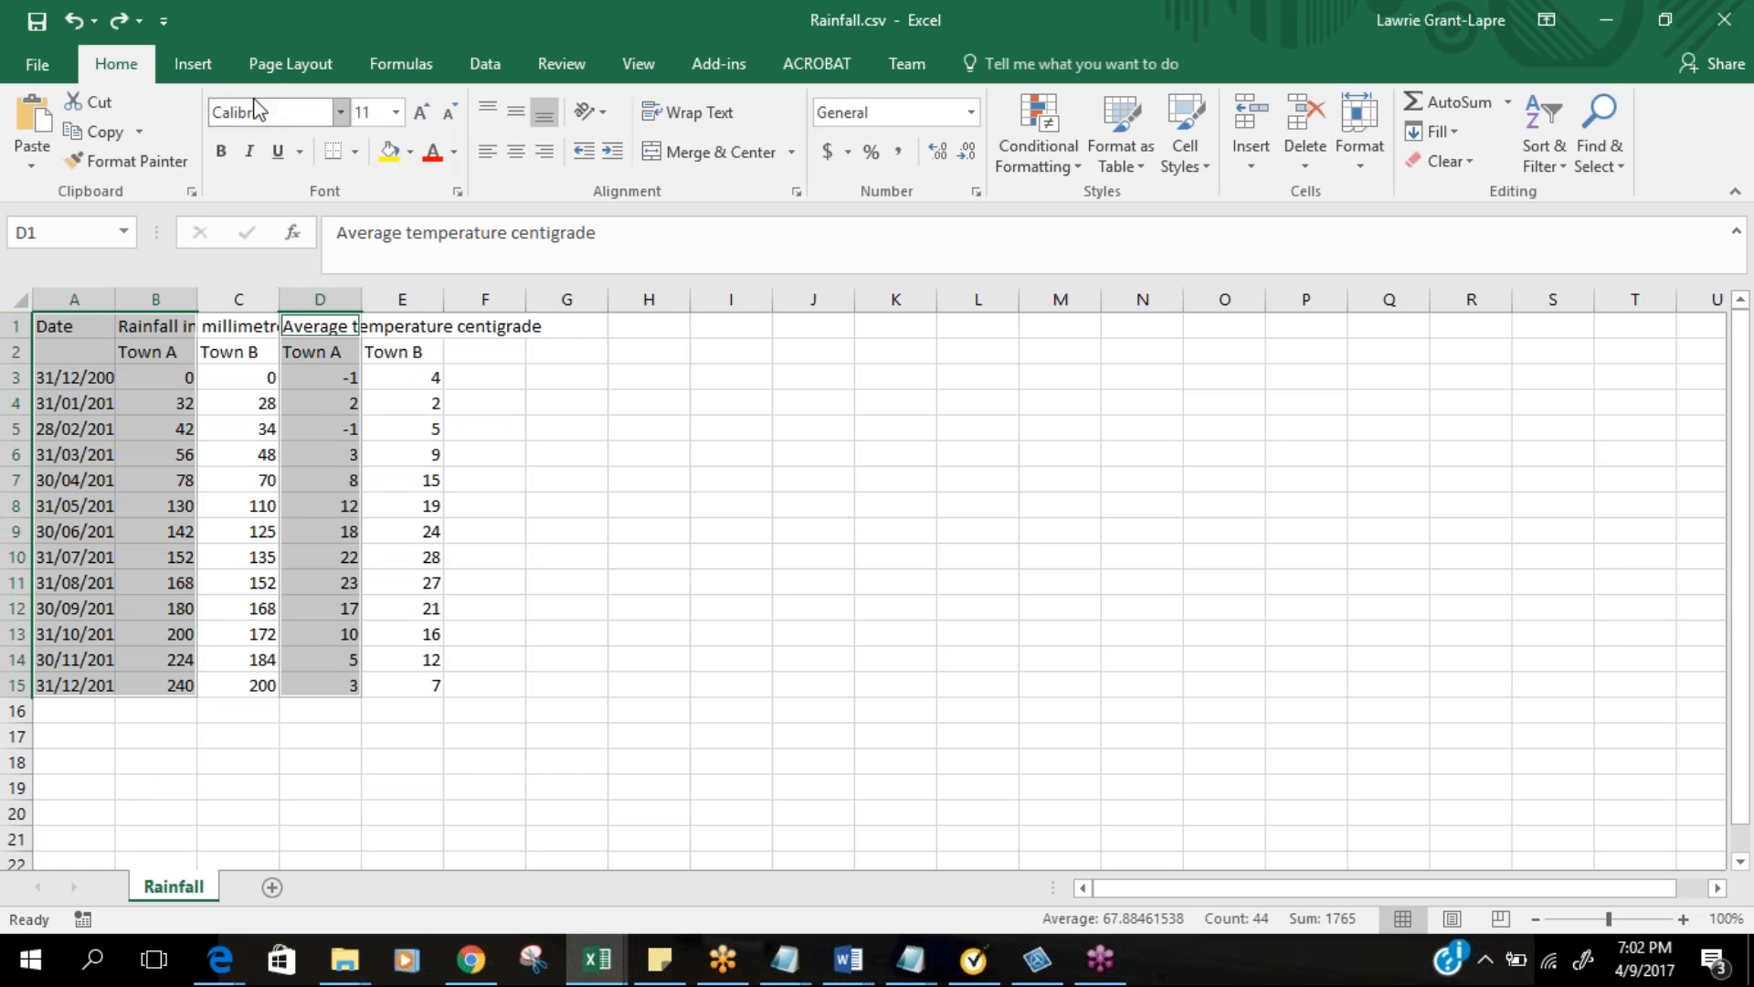
left_click(205, 67)
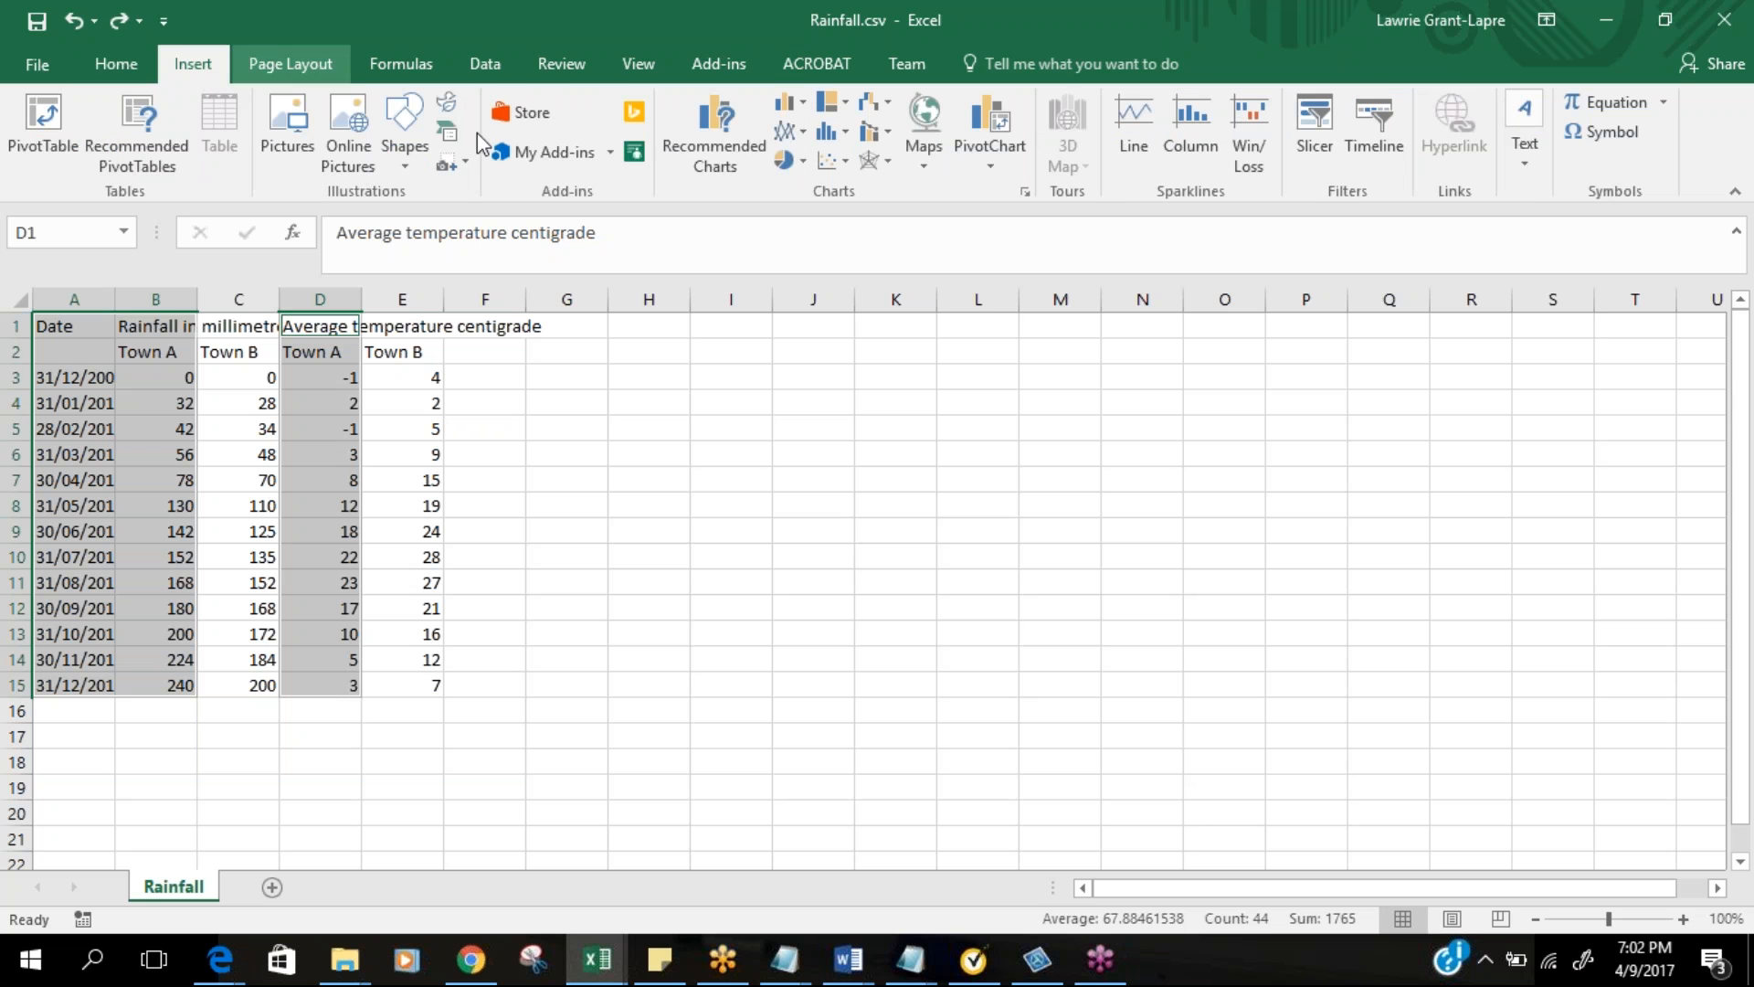
left_click(797, 129)
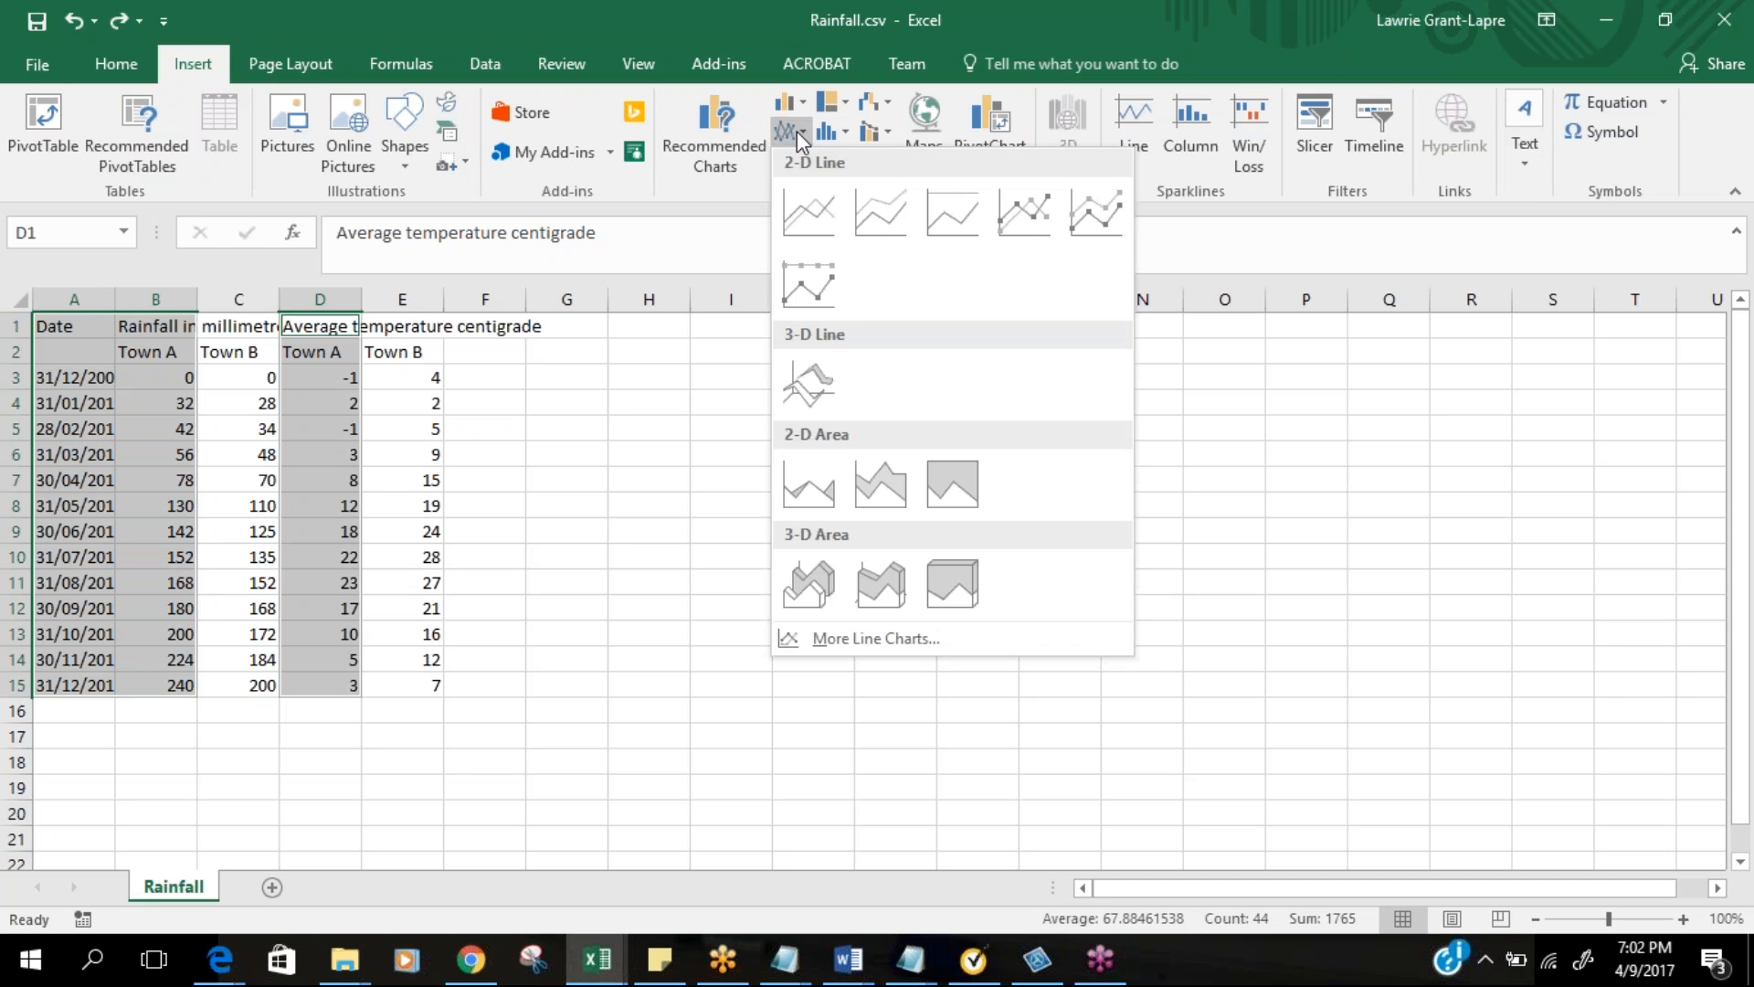
left_click(803, 216)
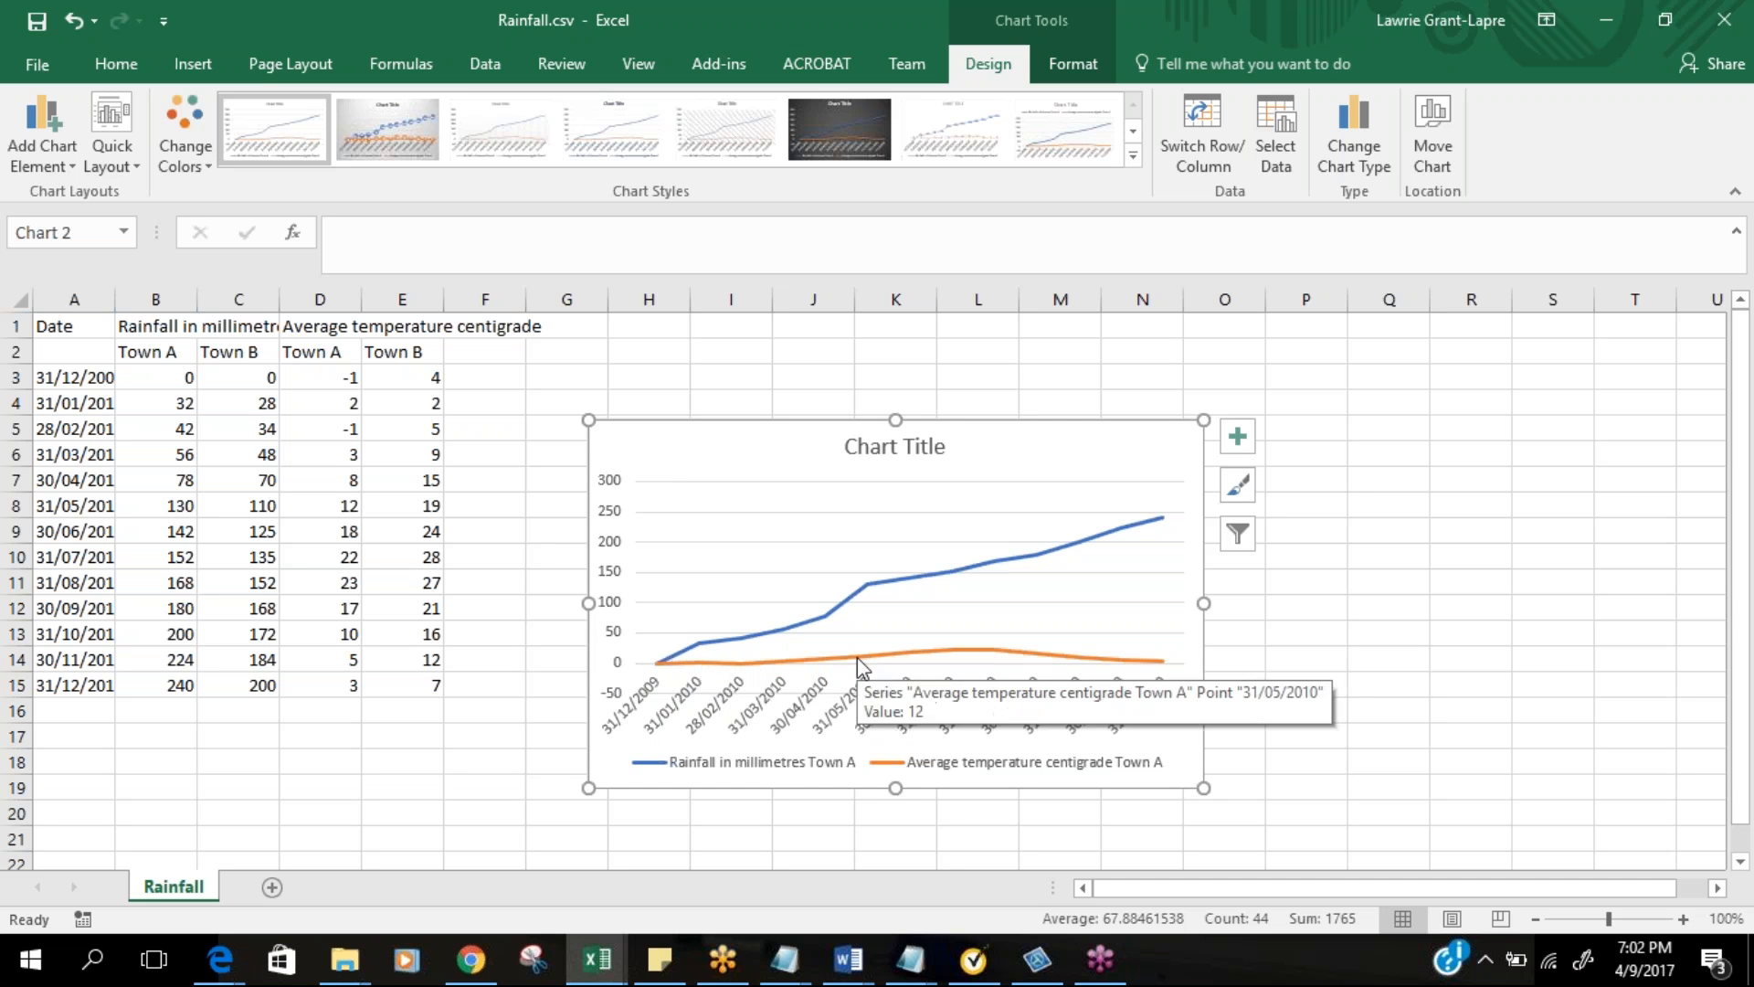
Plot the Town A average temperature series on the secondary axis
mouse_move(904, 653)
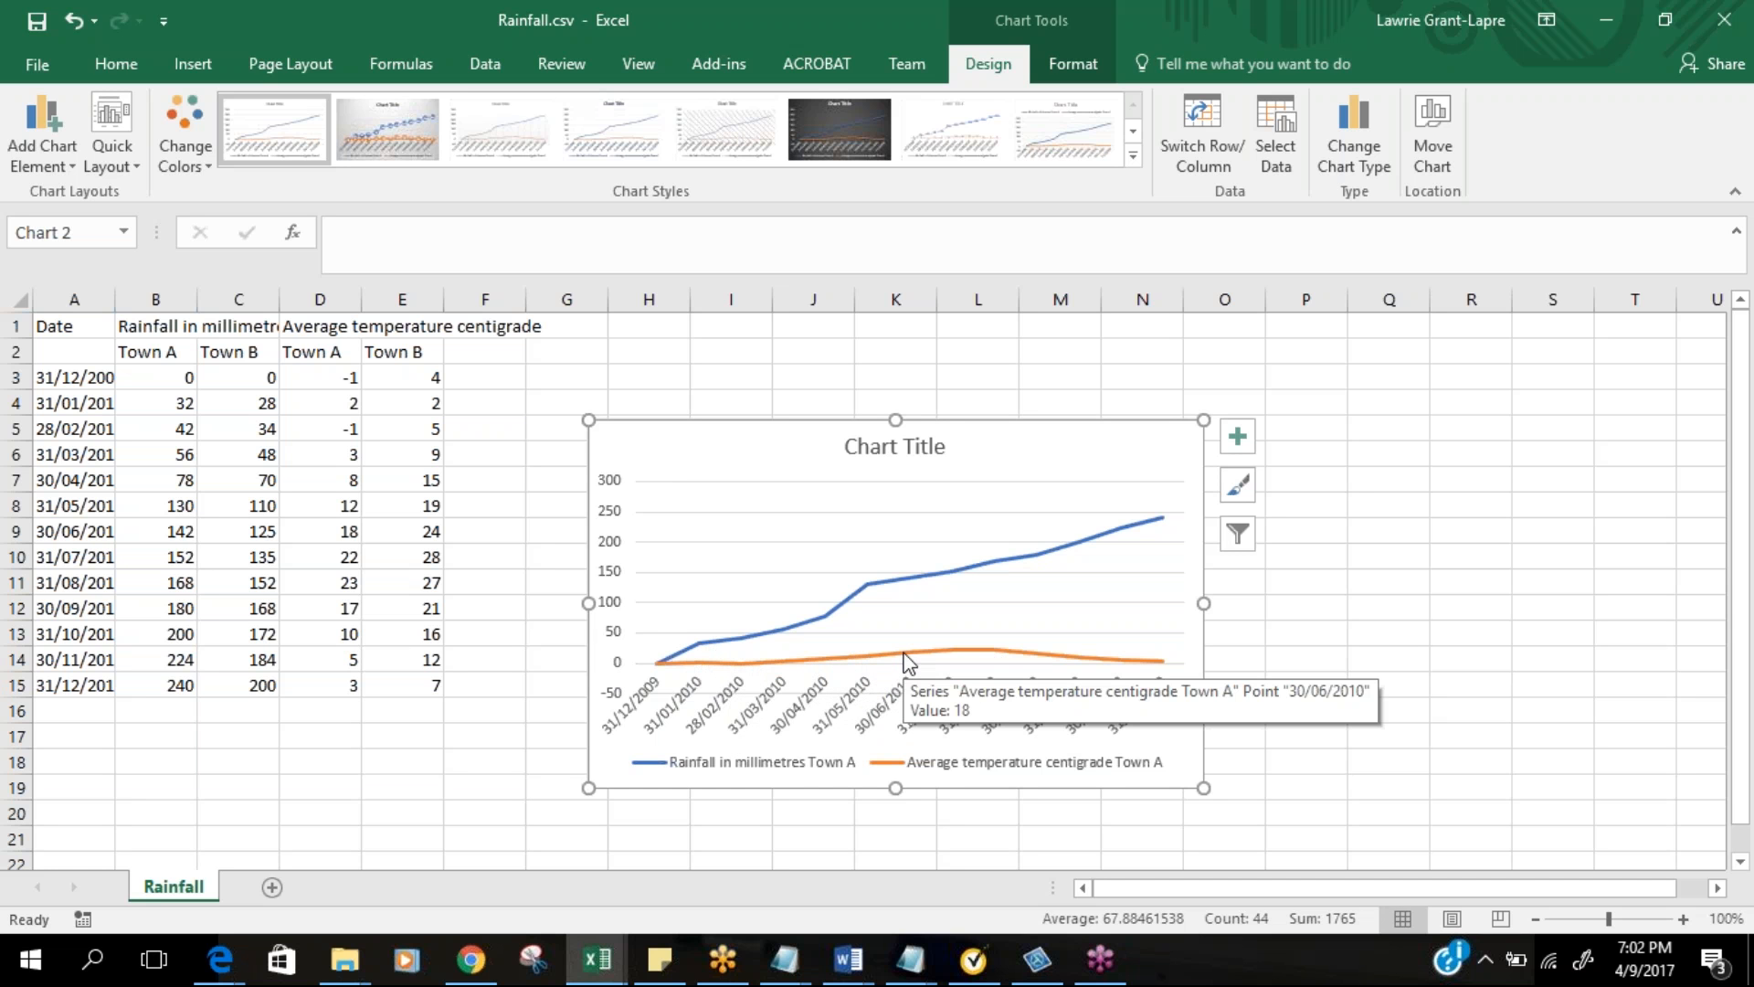
left_click(905, 654)
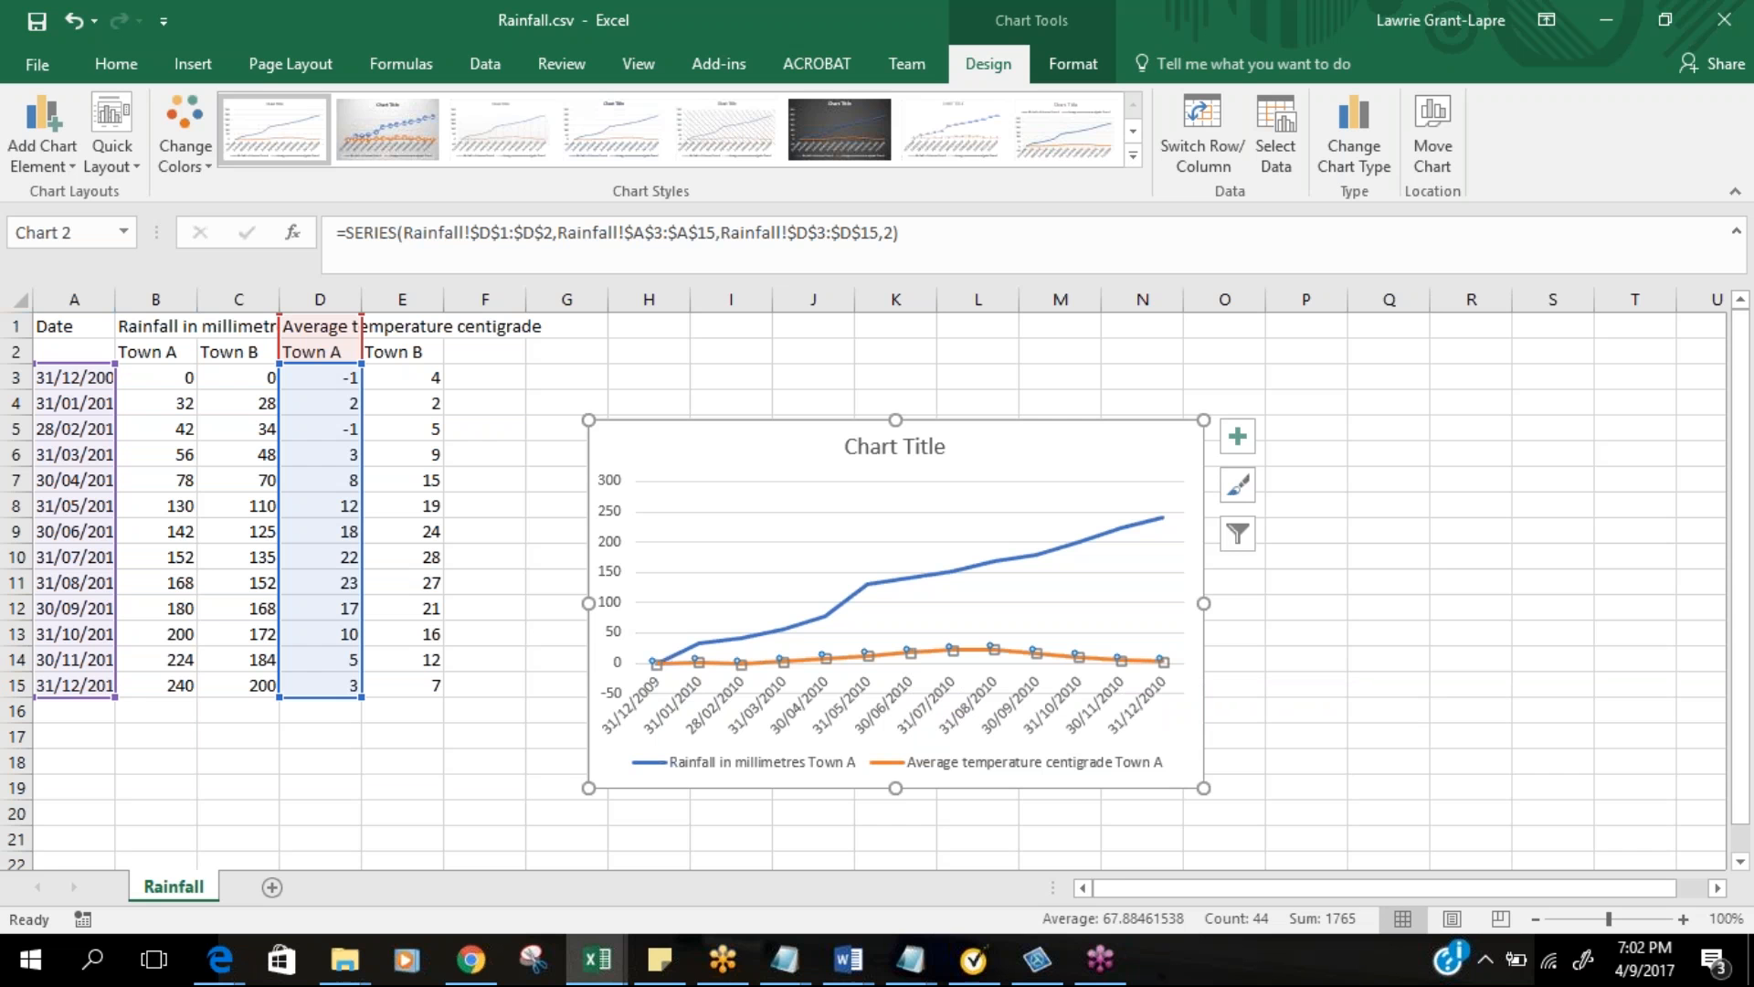
mouse_move(869, 658)
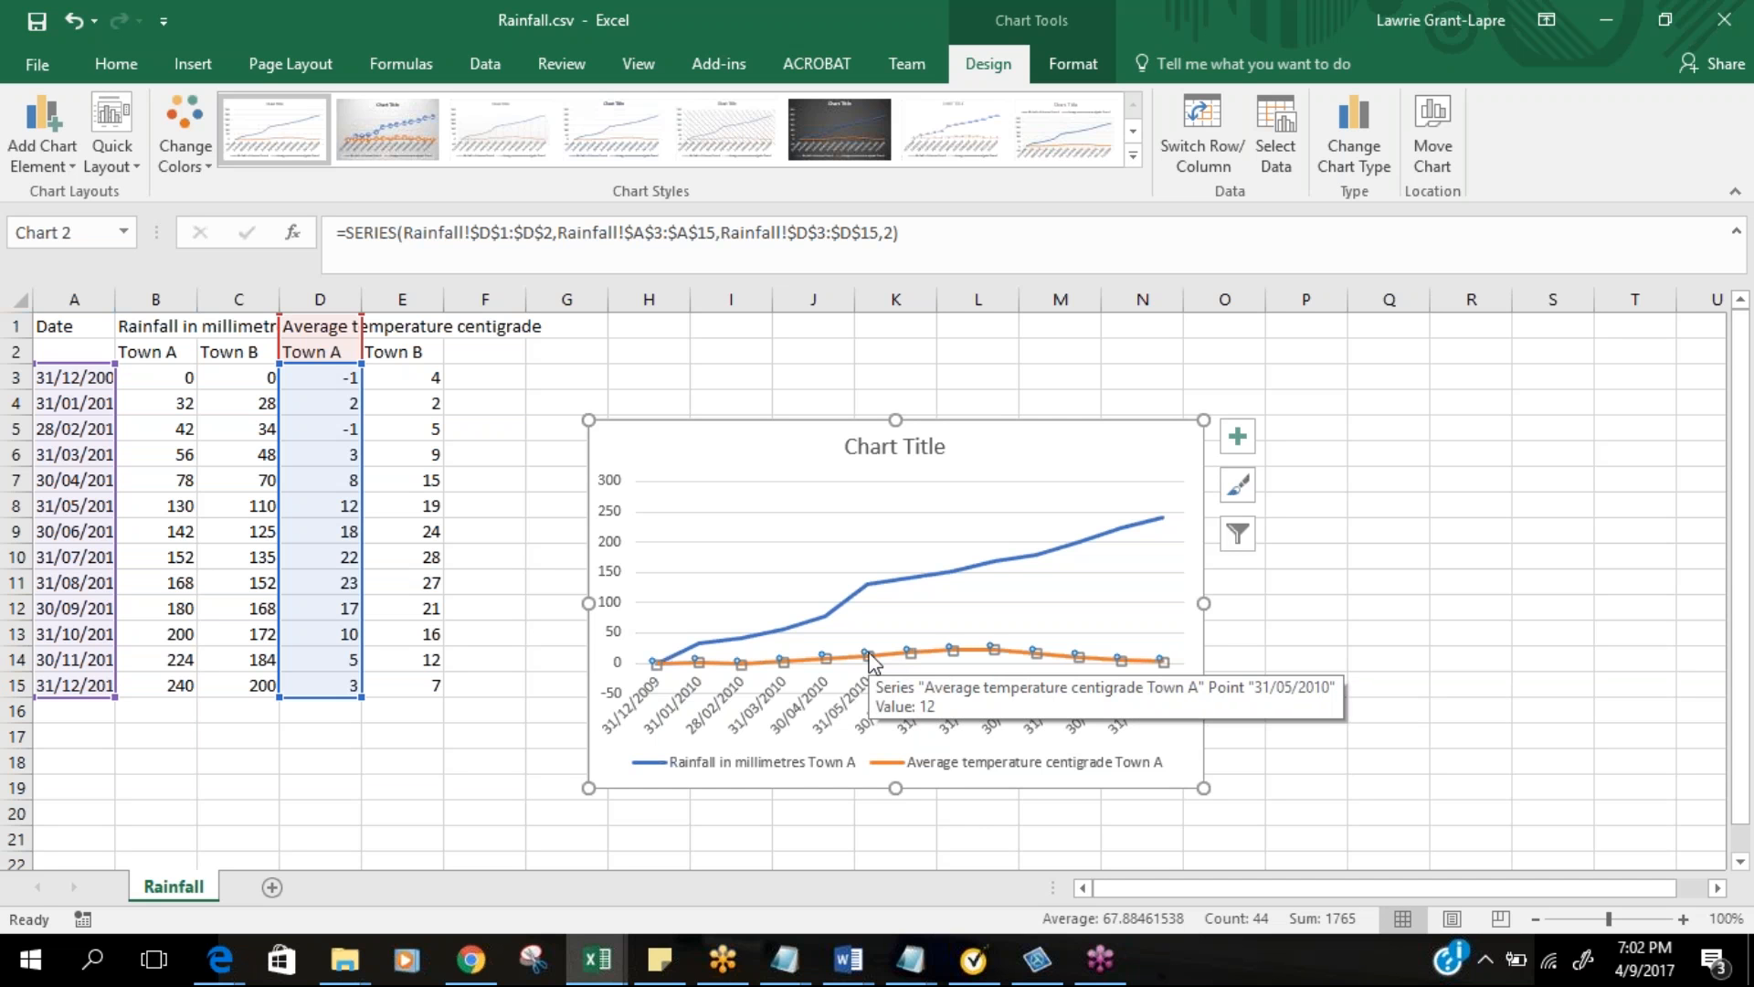
right_click(869, 654)
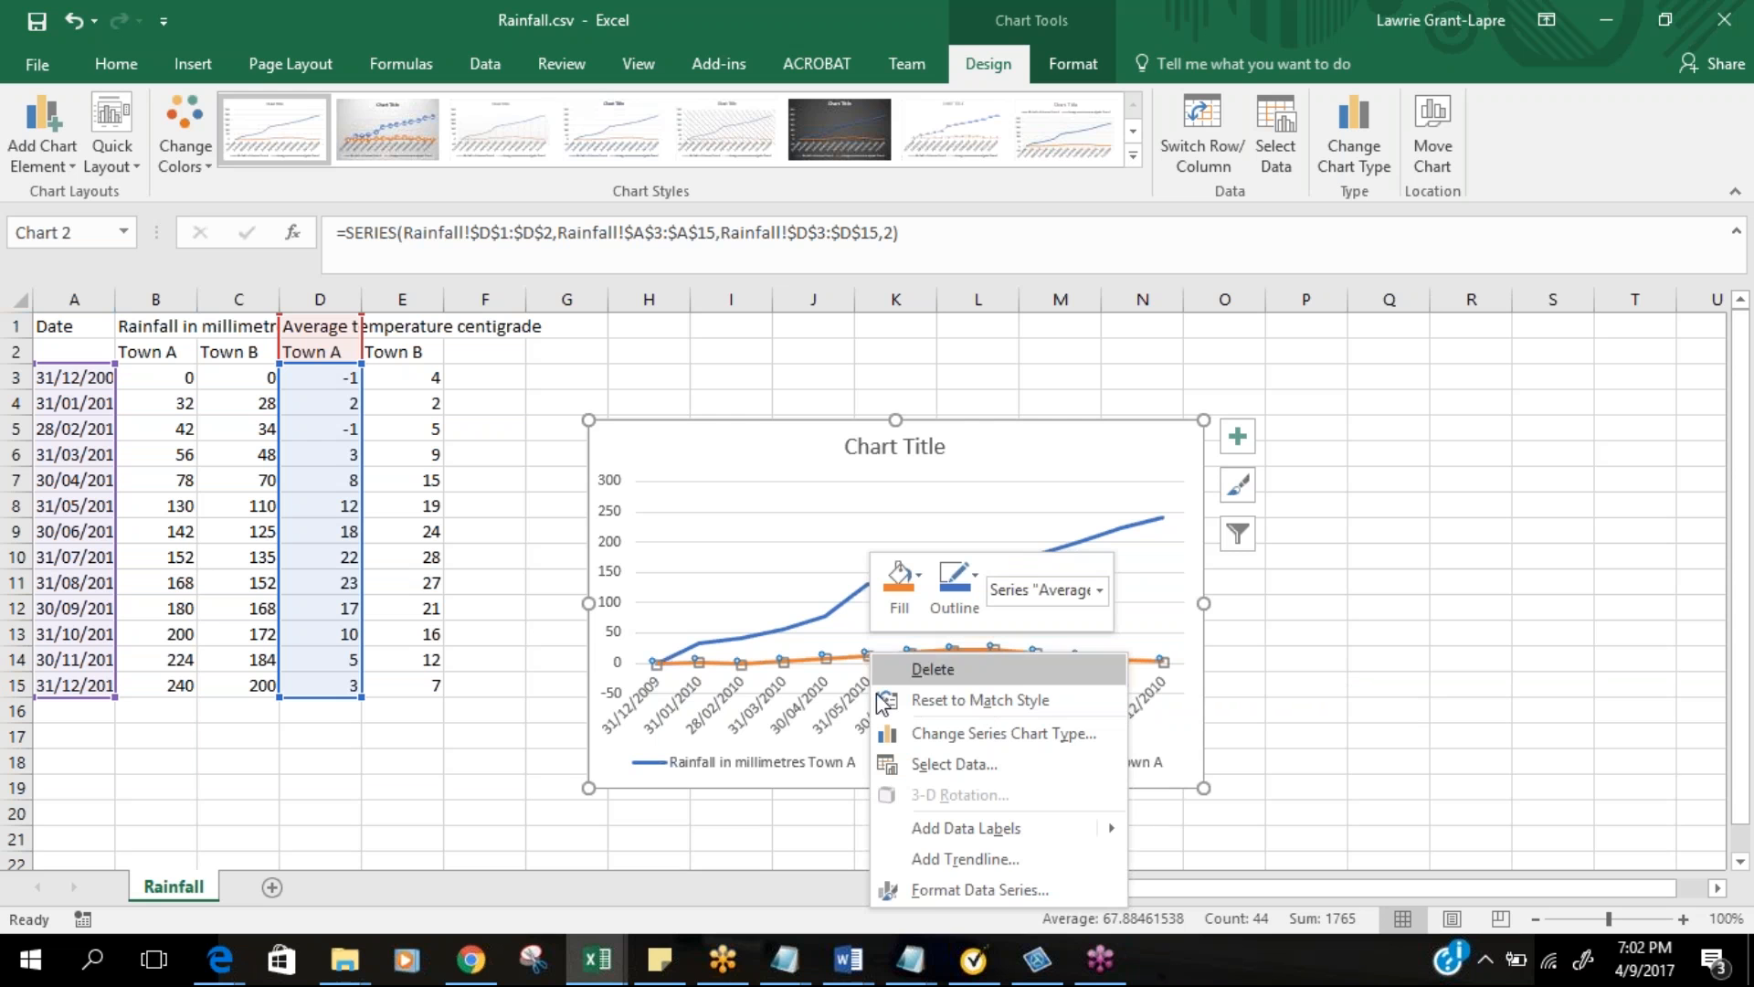
left_click(924, 885)
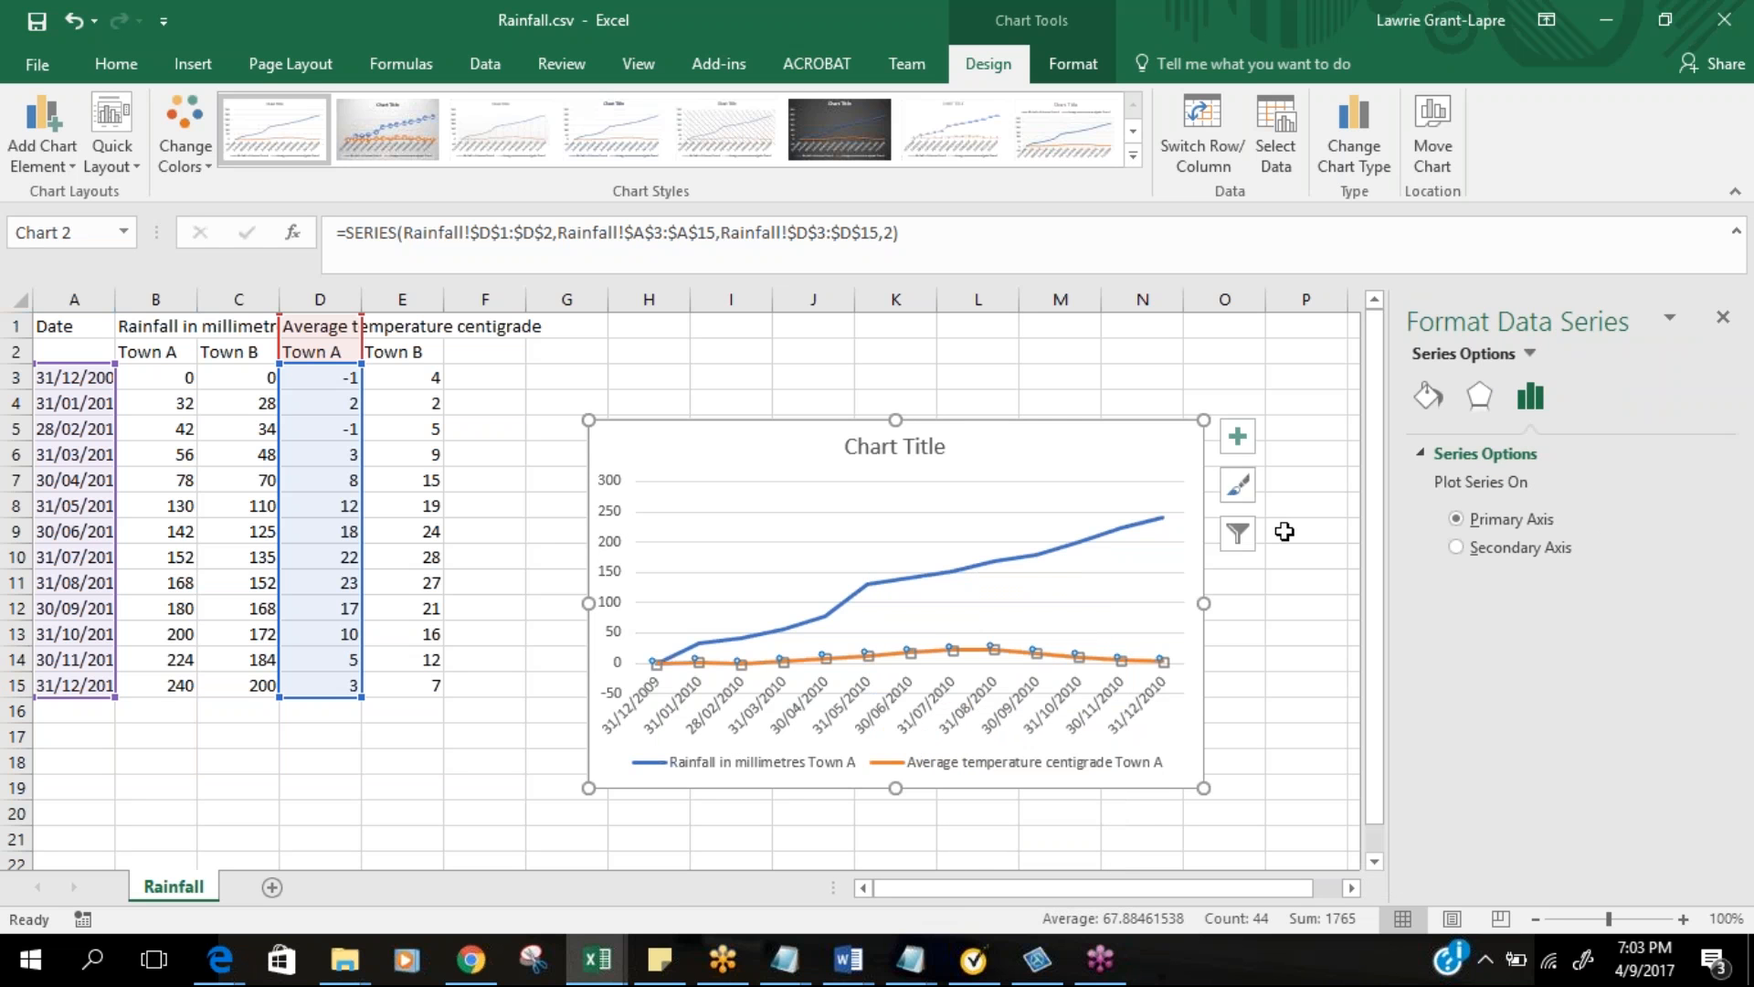
left_click(1456, 548)
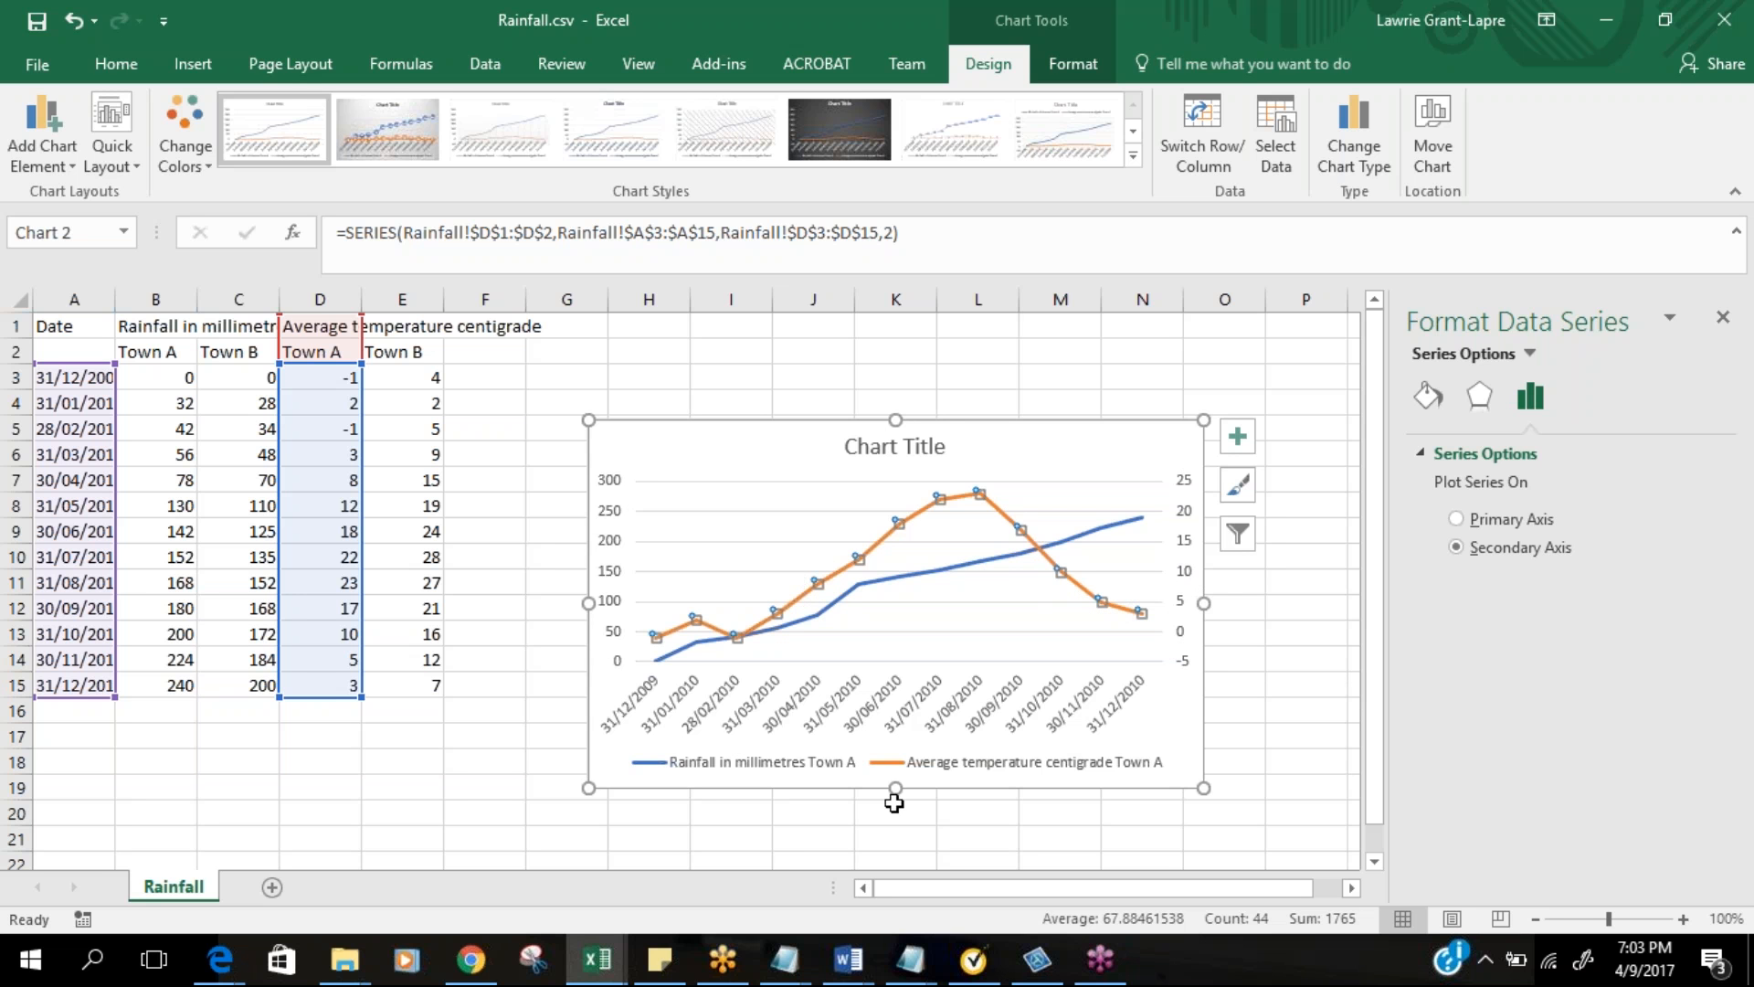
Check the task note and set the primary rainfall axis's maximum bound to 240
left_click(658, 958)
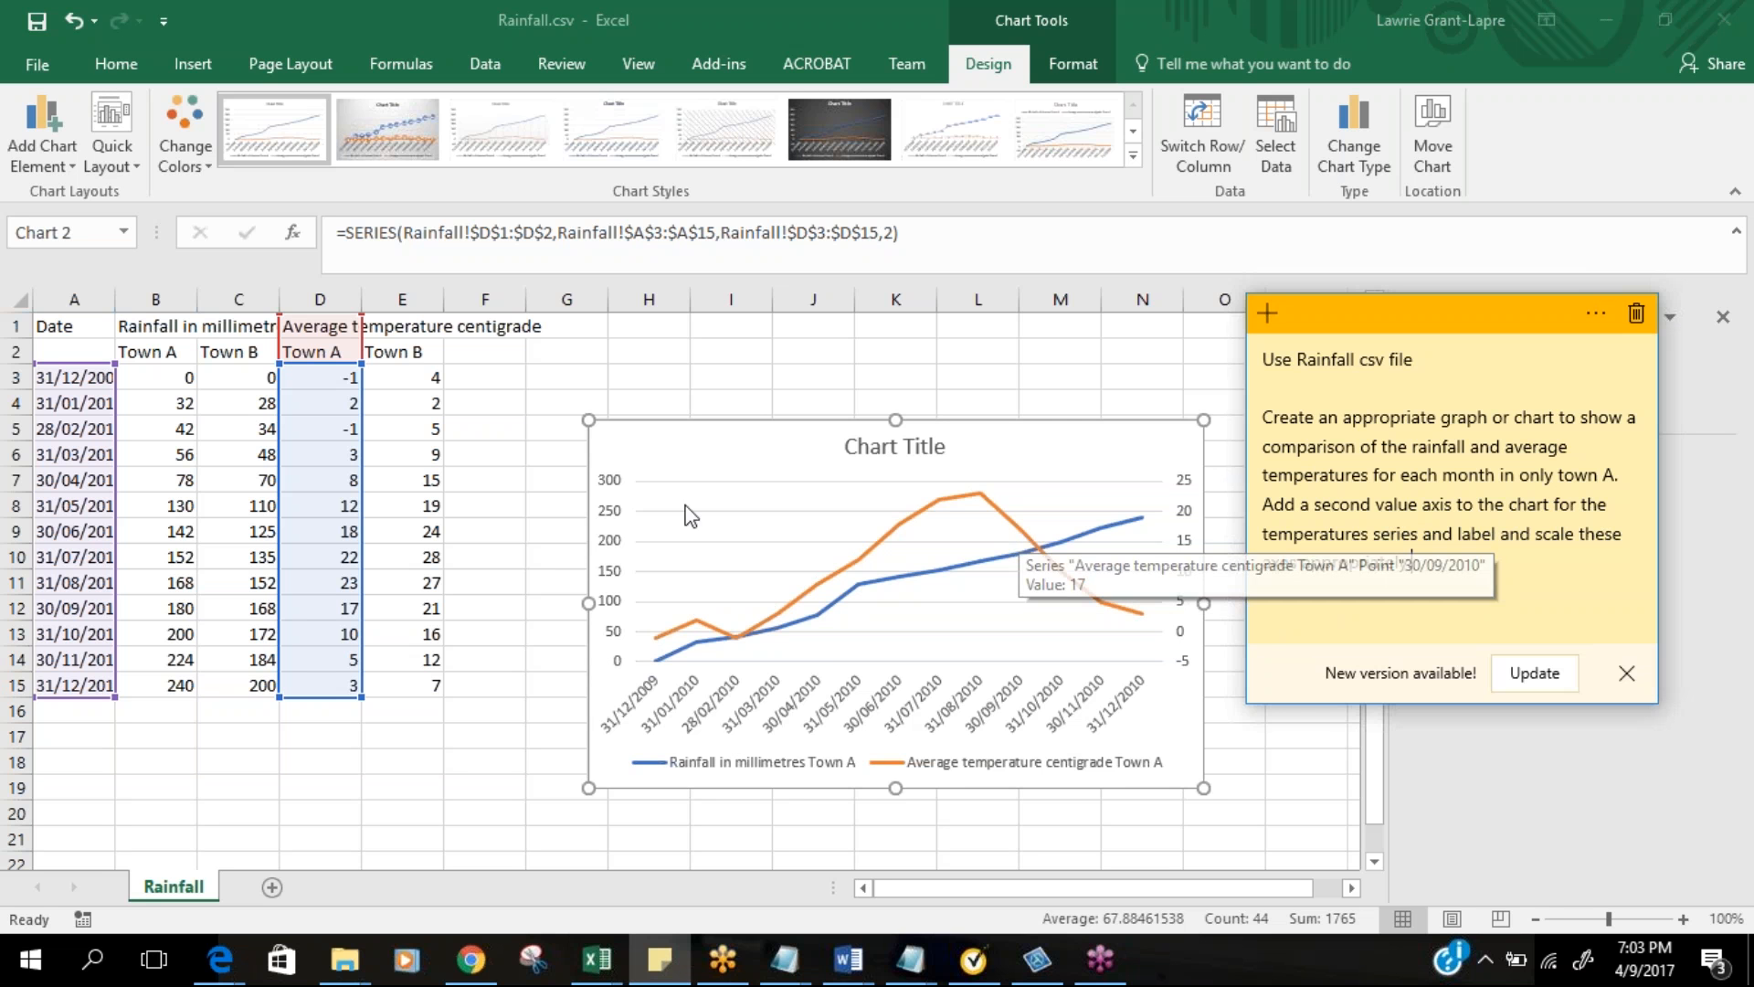
left_click(609, 585)
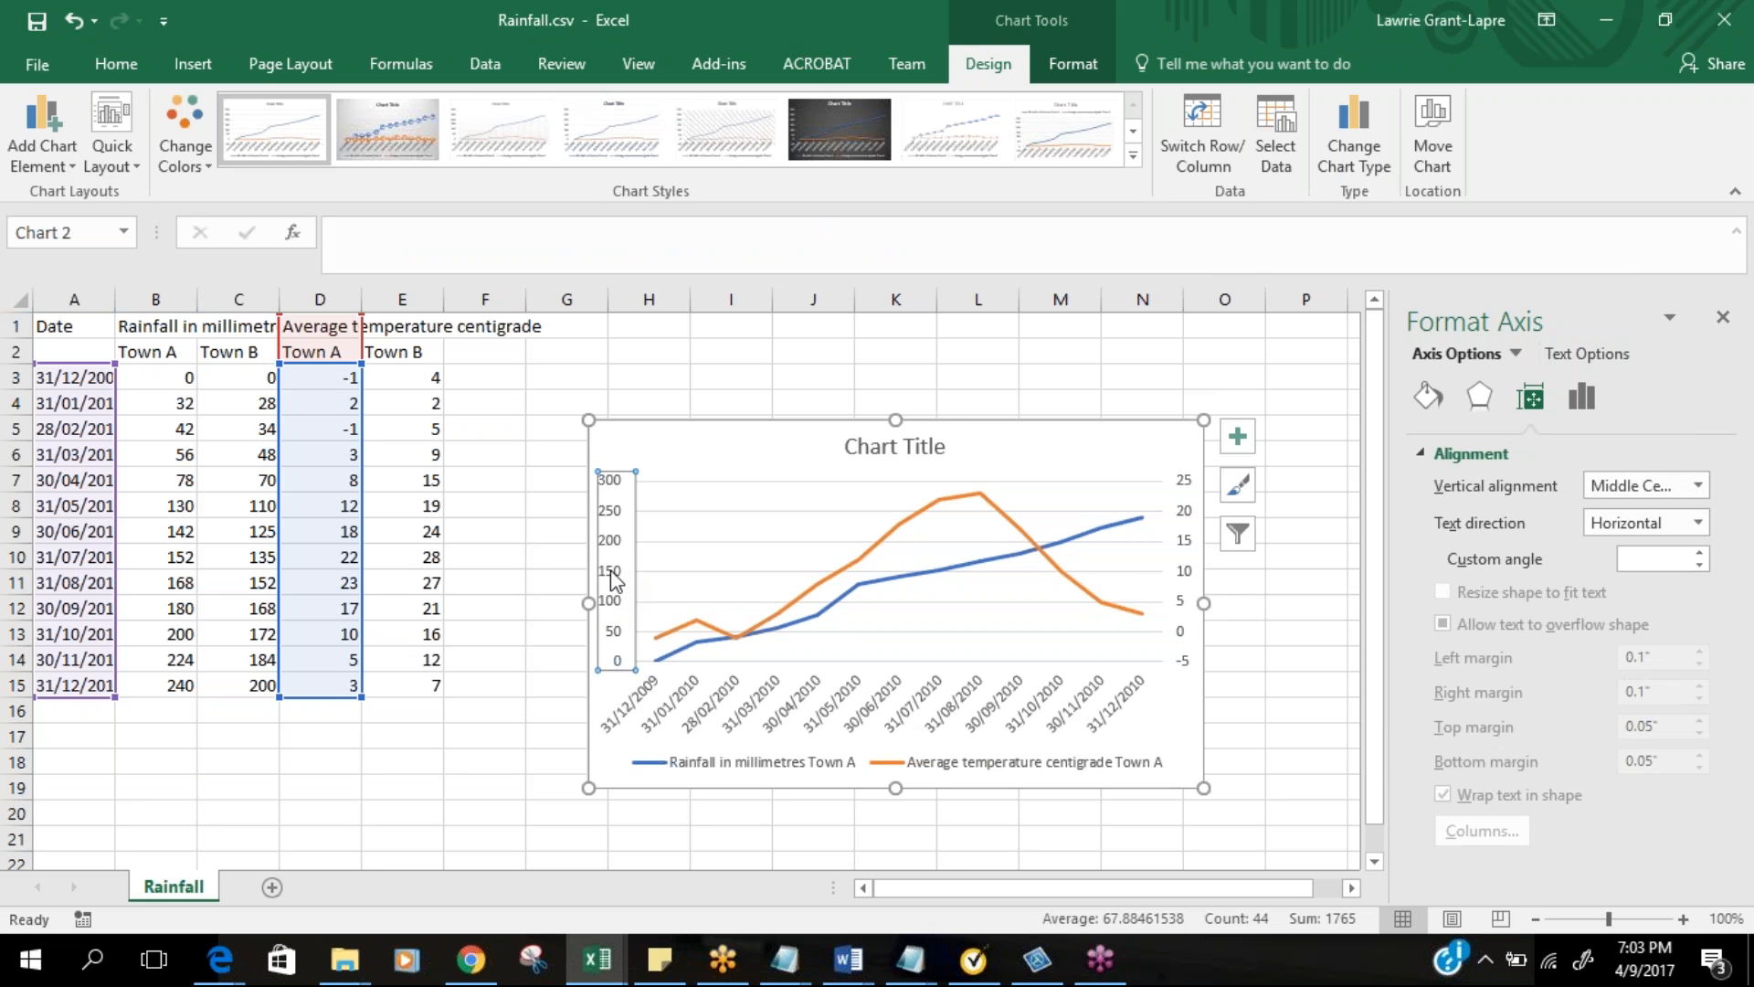
right_click(614, 580)
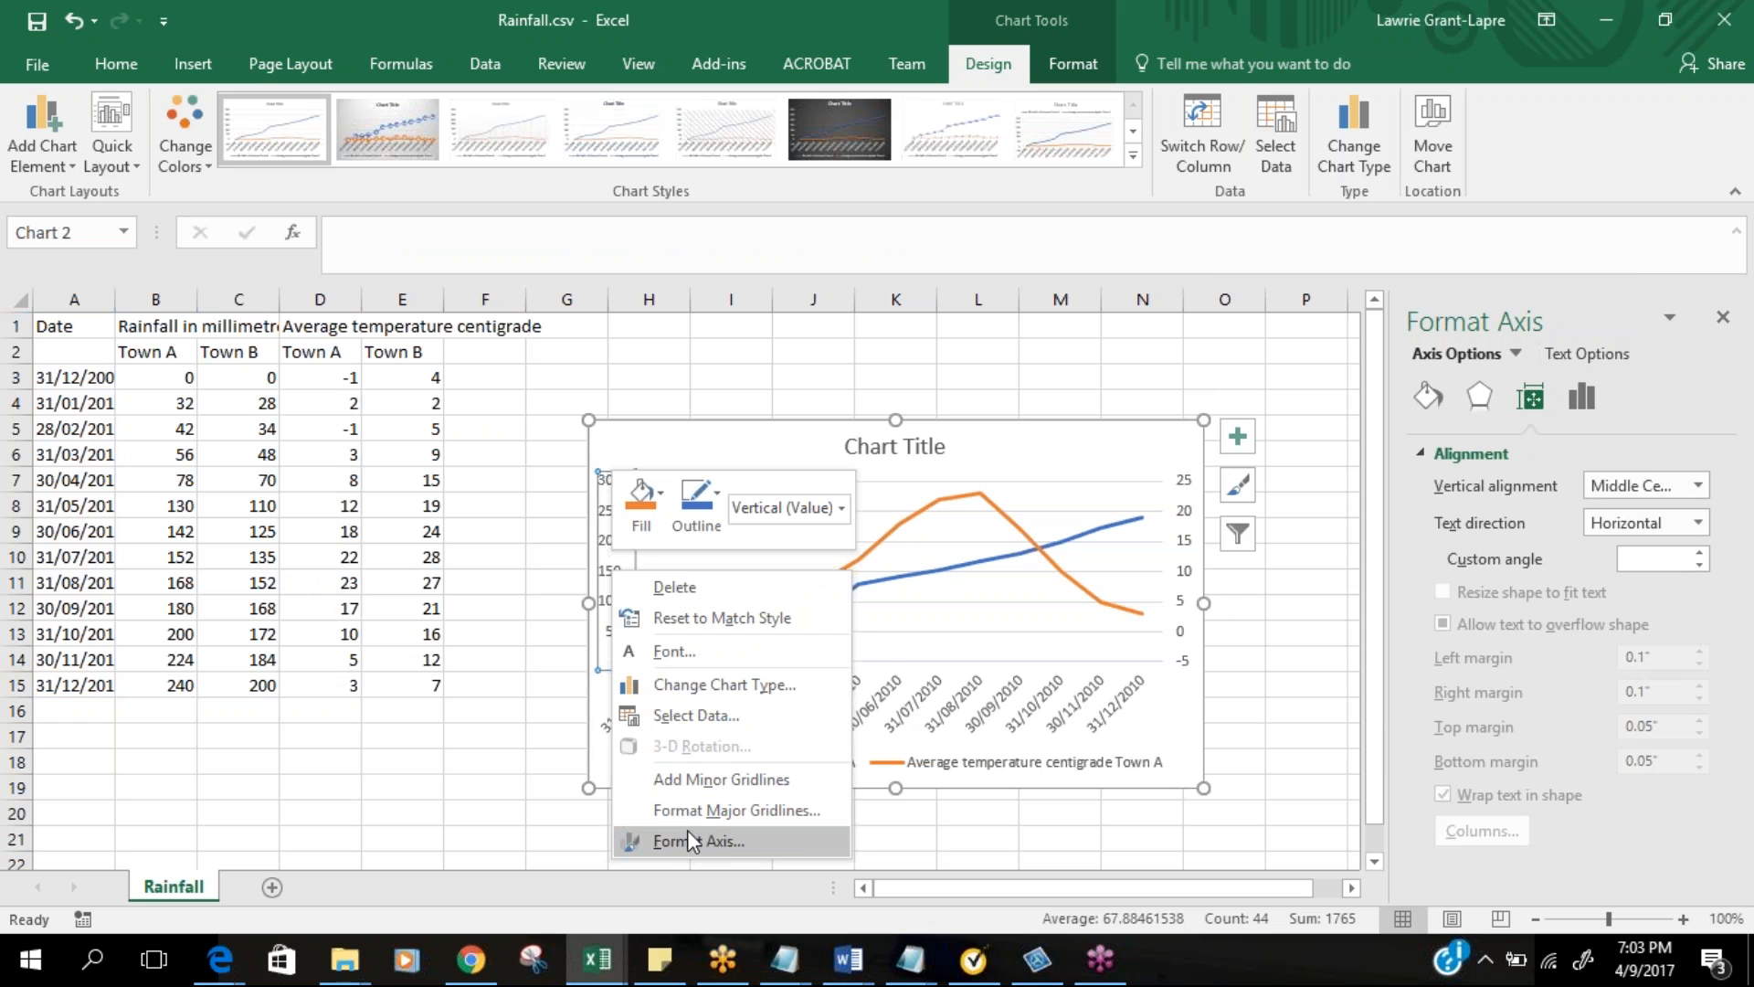
left_click(686, 840)
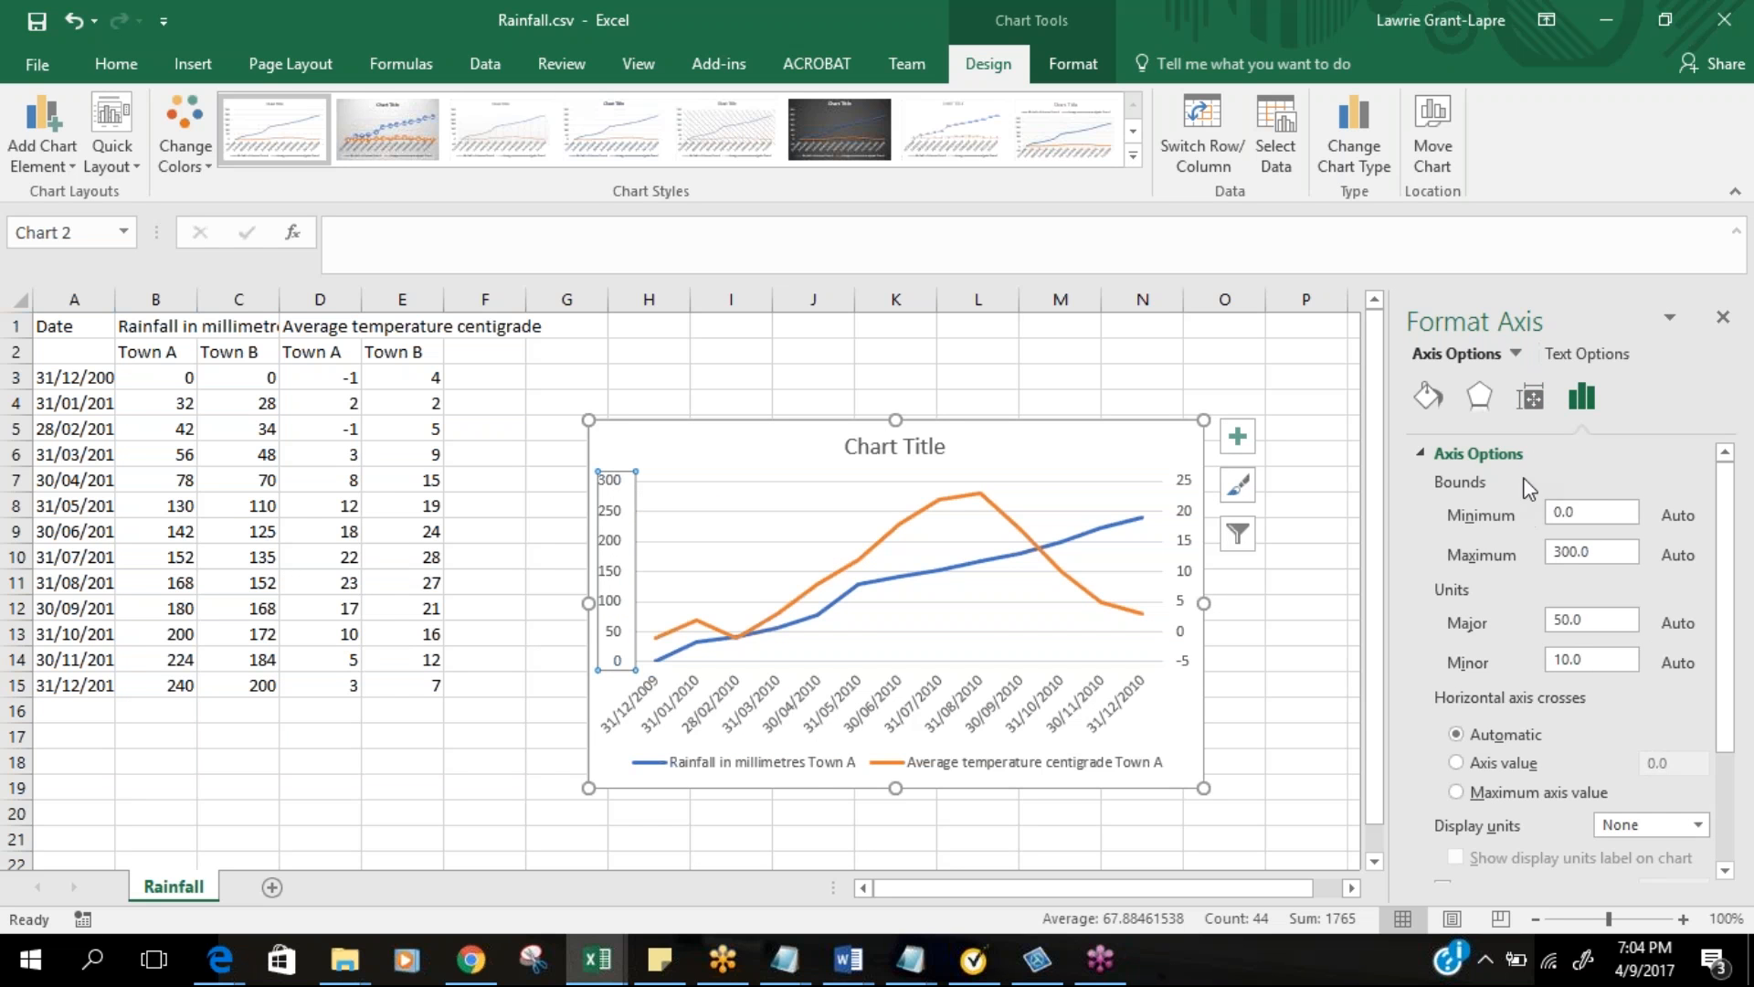
left_click(1570, 551)
key("BackSpace")
key("BackSpace")
type("24")
key("Return")
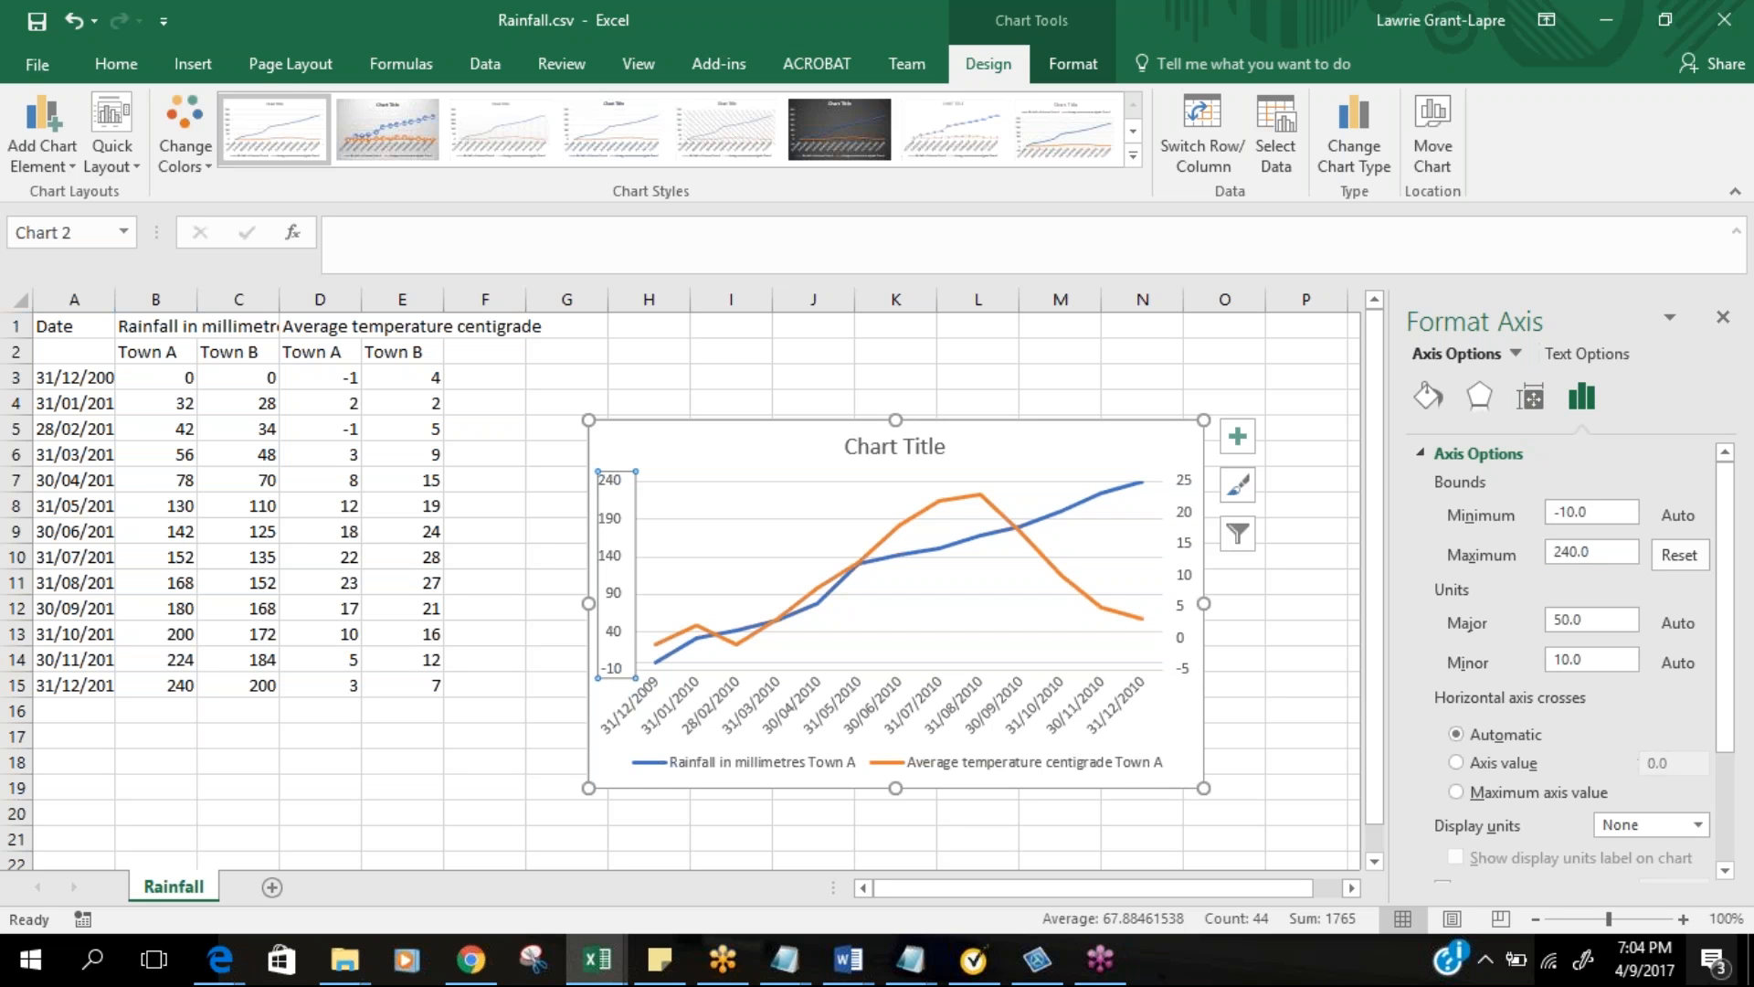
Set the secondary temperature axis's minimum bound to -1
left_click(1185, 485)
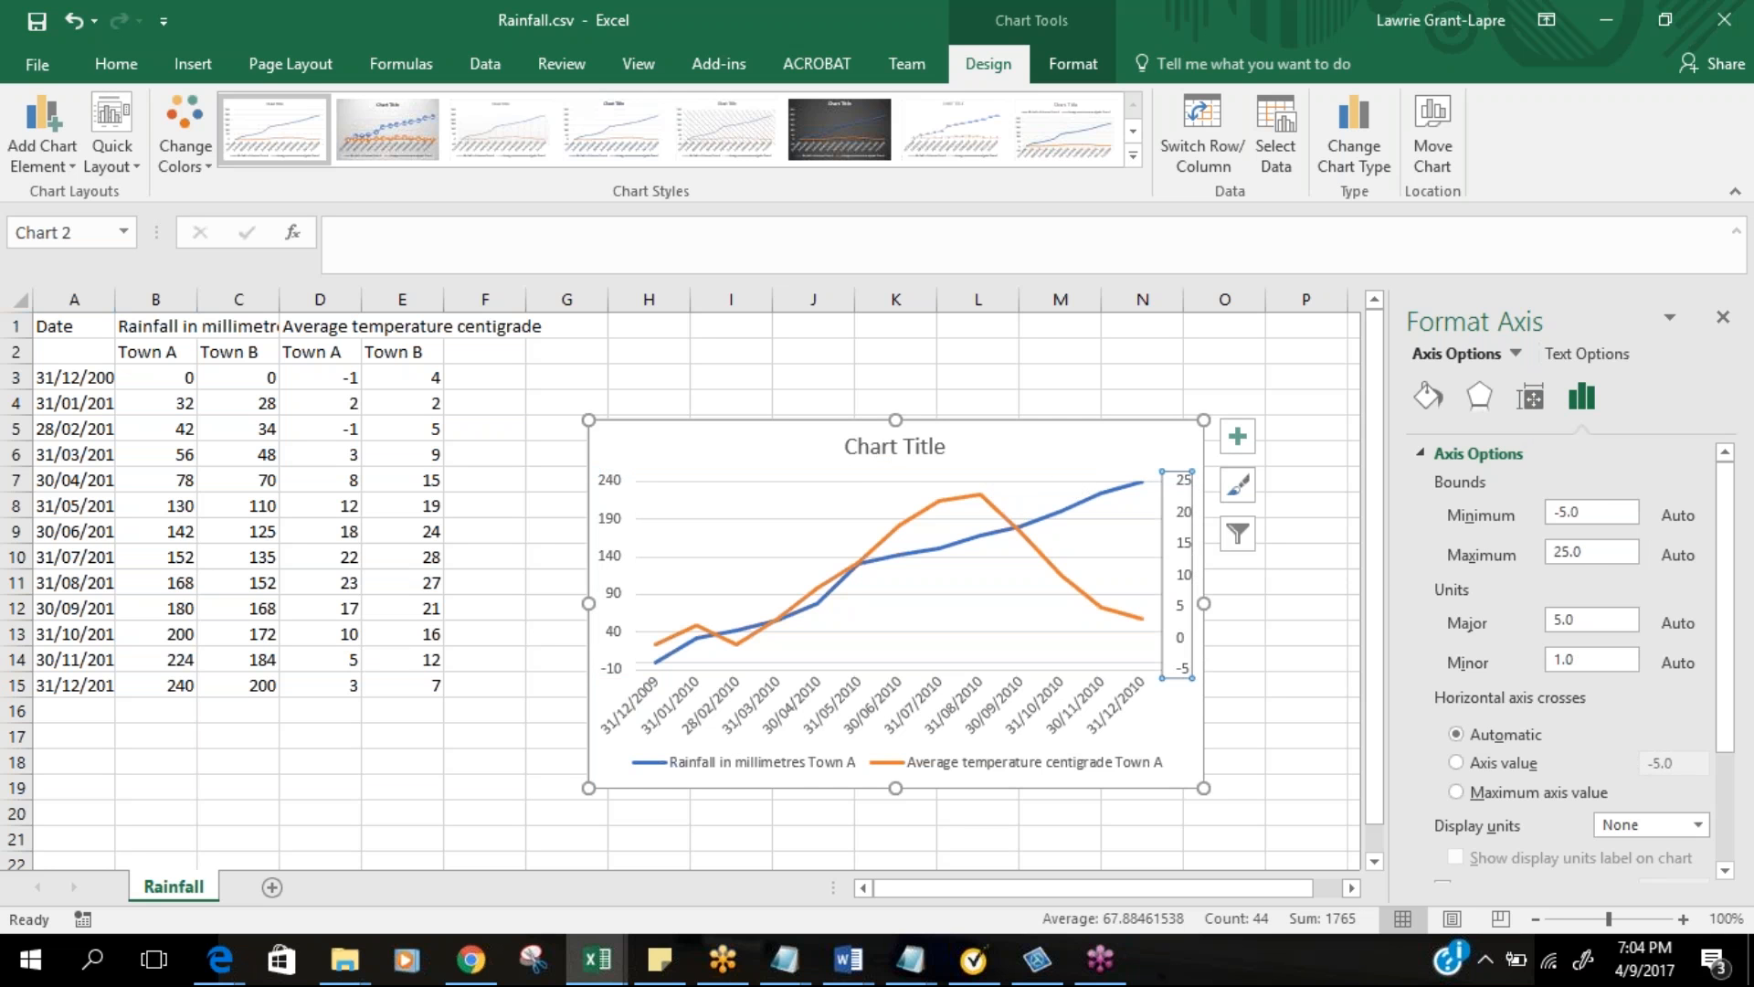
right_click(1188, 521)
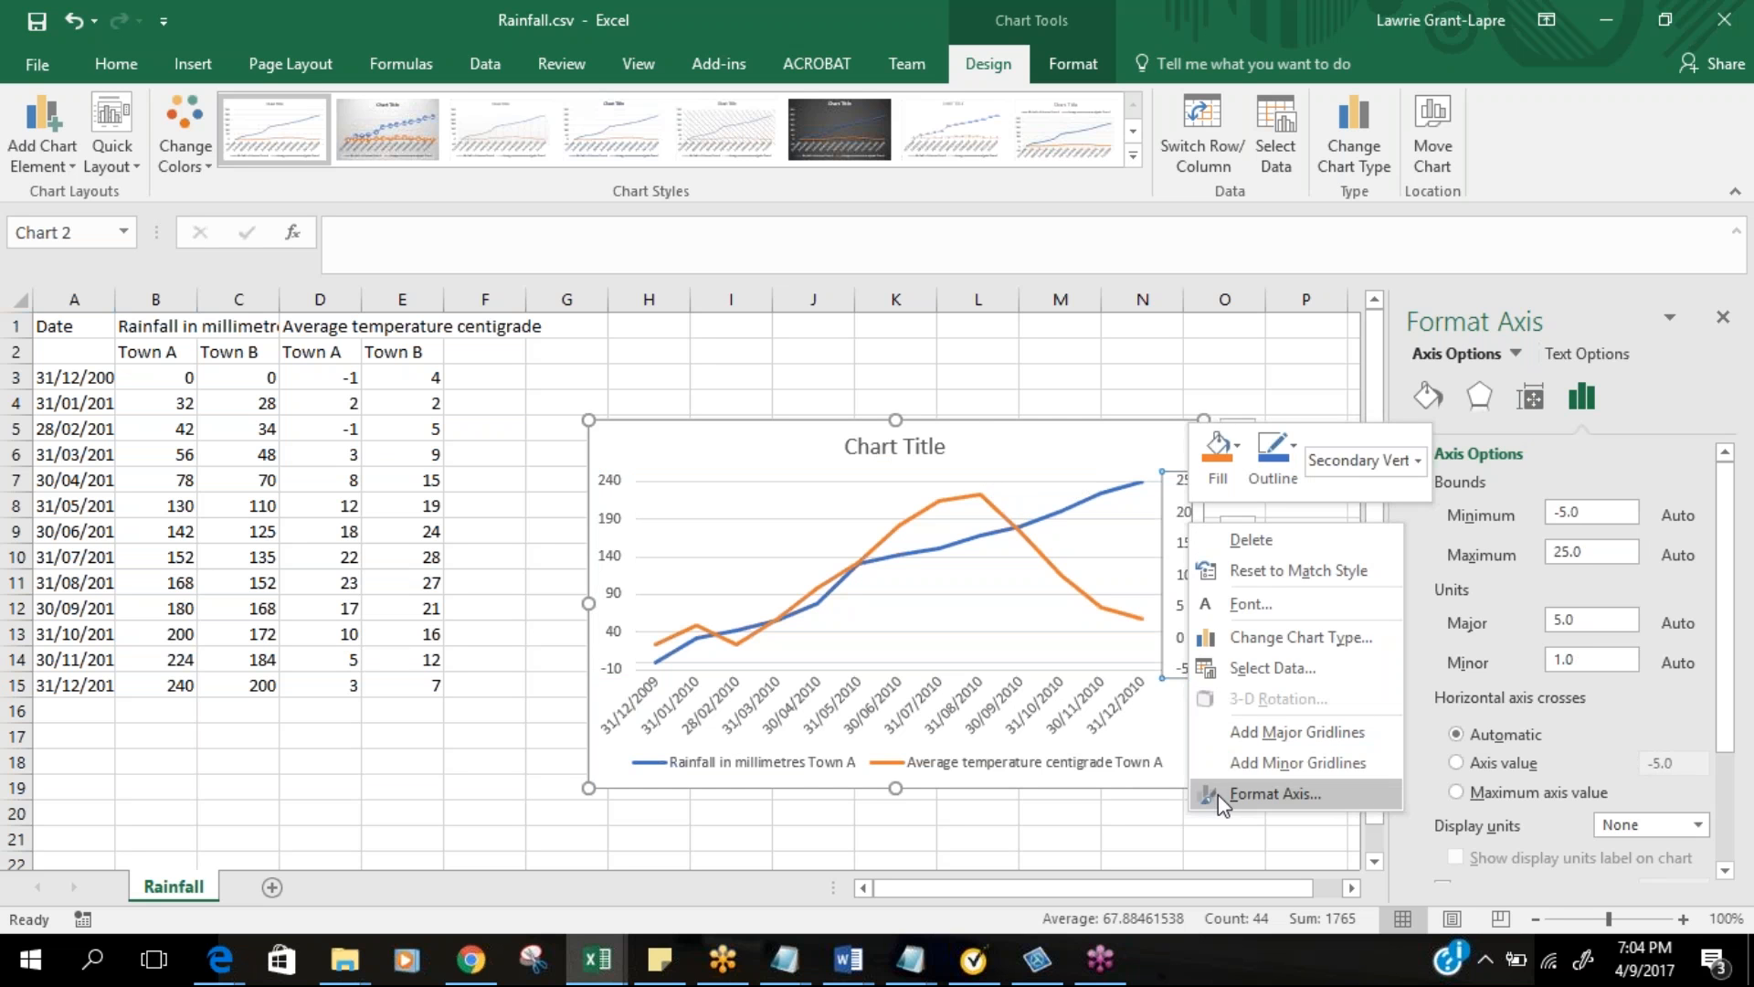
left_click(1275, 793)
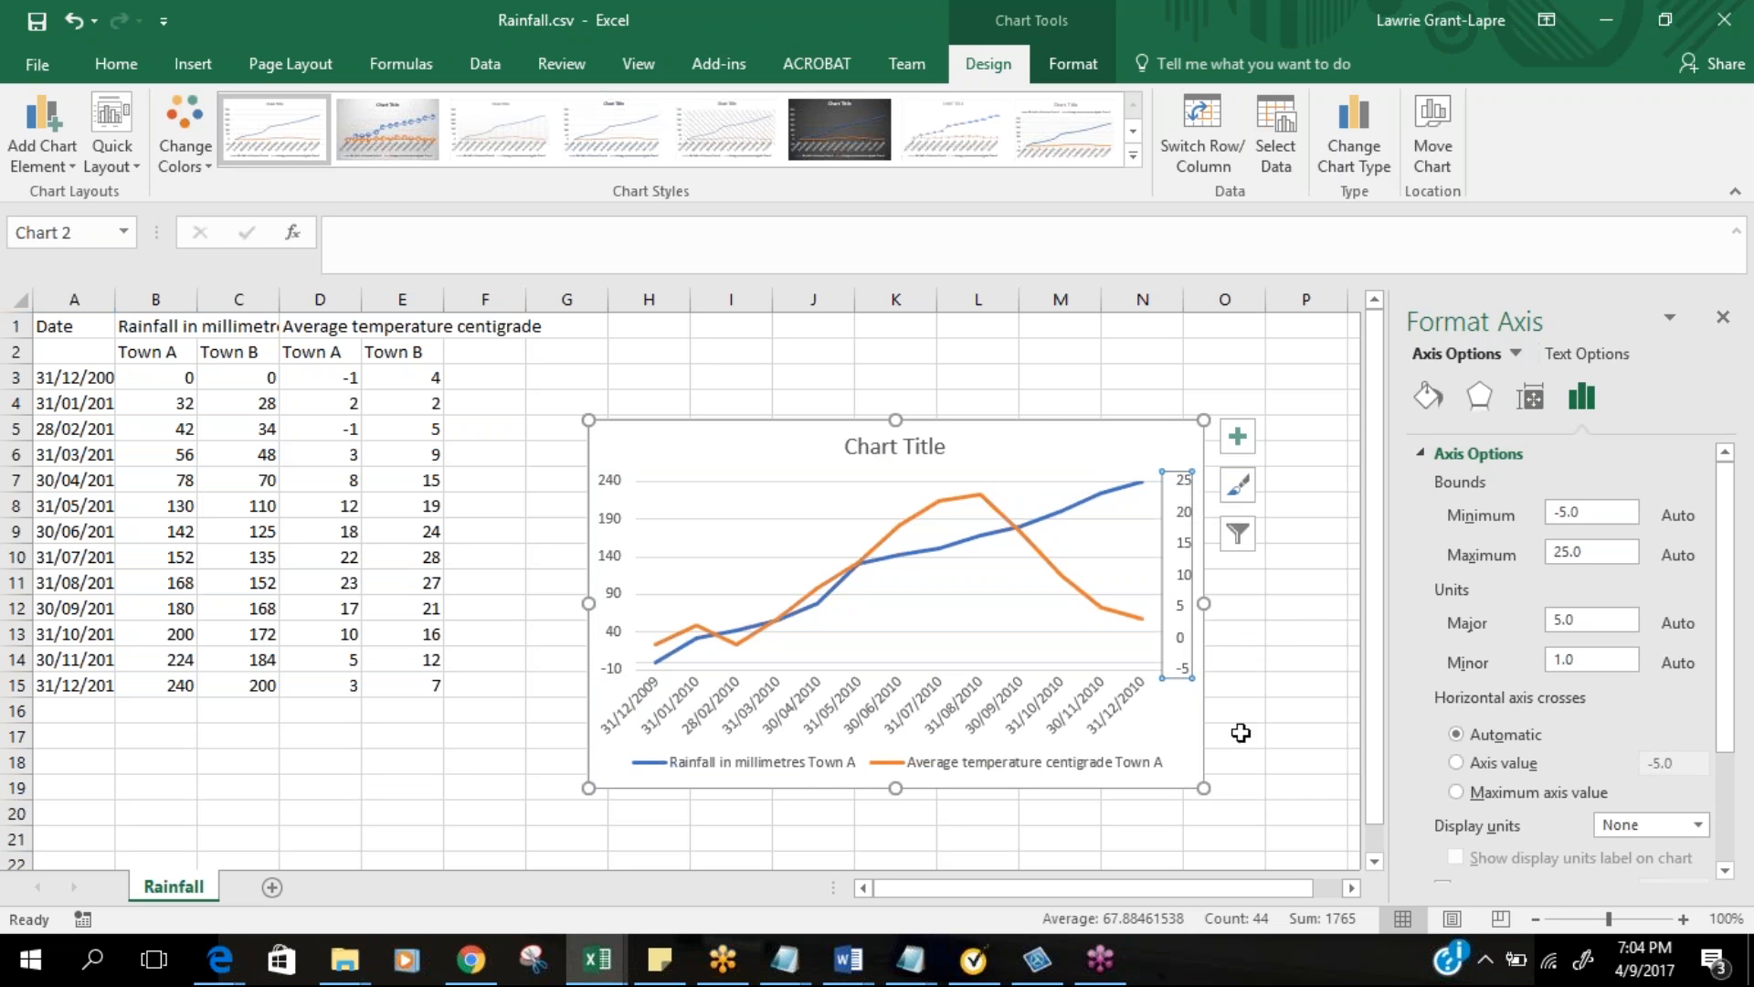
left_click(1564, 514)
key("Right")
key("BackSpace")
type("1")
mouse_move(654, 672)
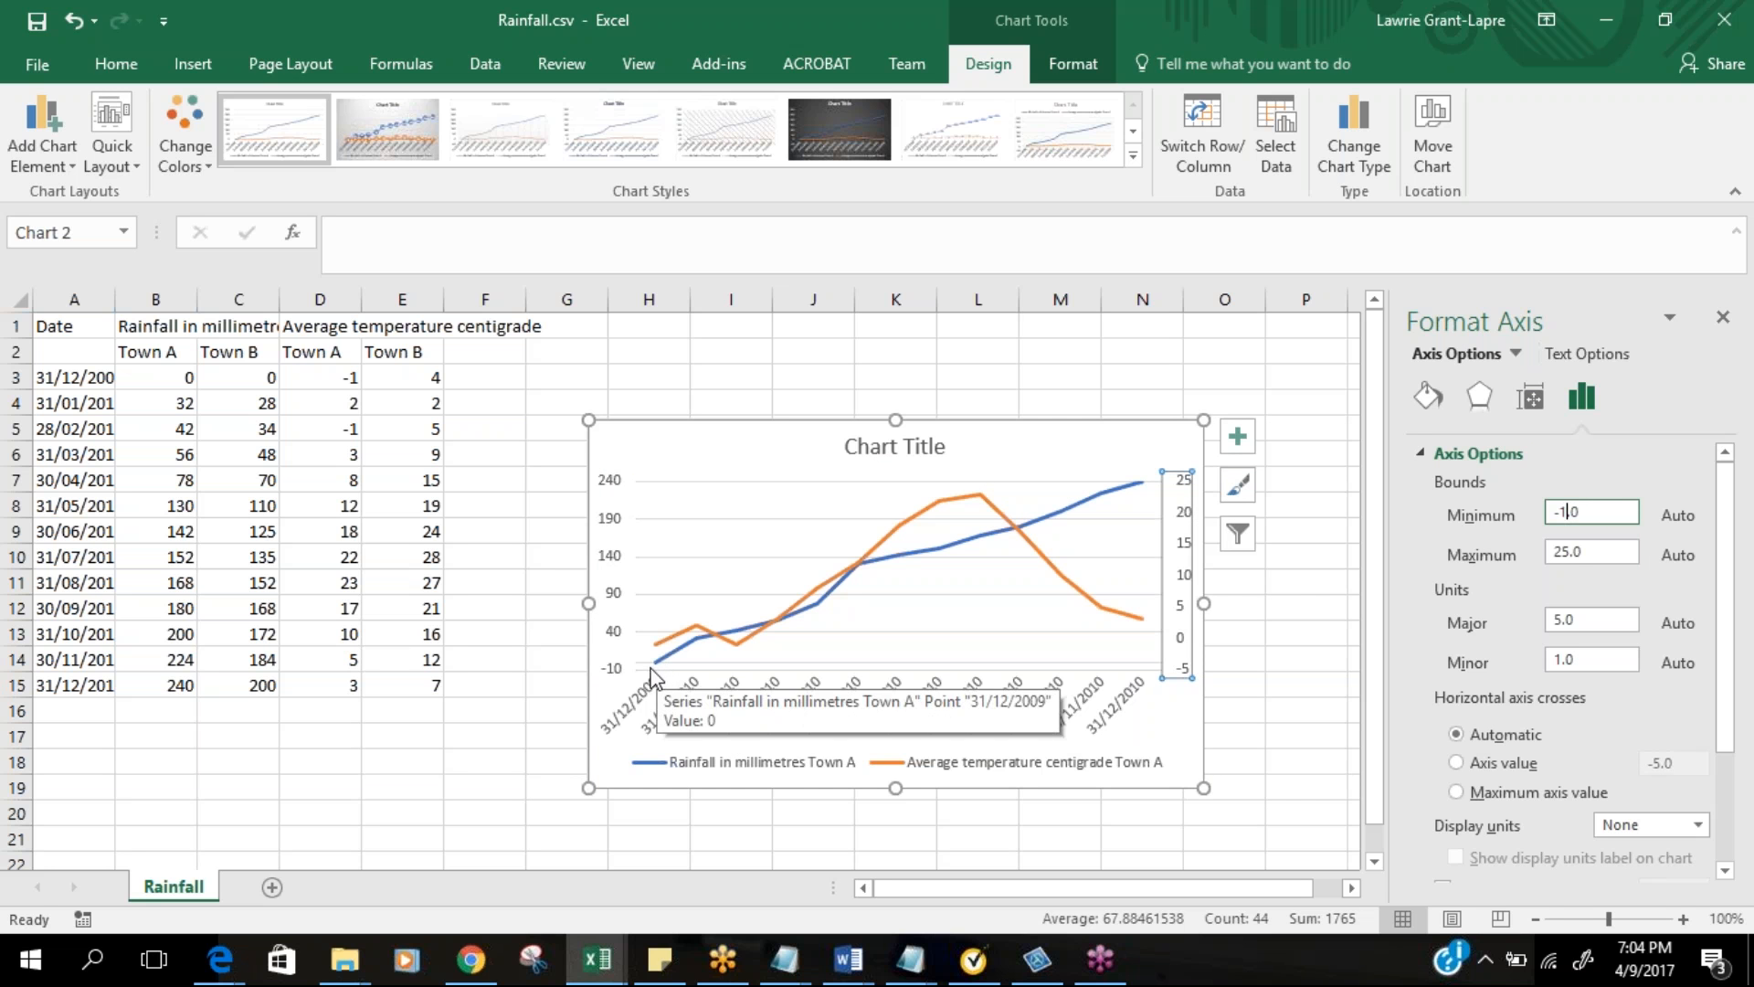
Set the secondary temperature axis's maximum bound to 23
left_click(1568, 551)
key("BackSpace")
type("9")
key("Return")
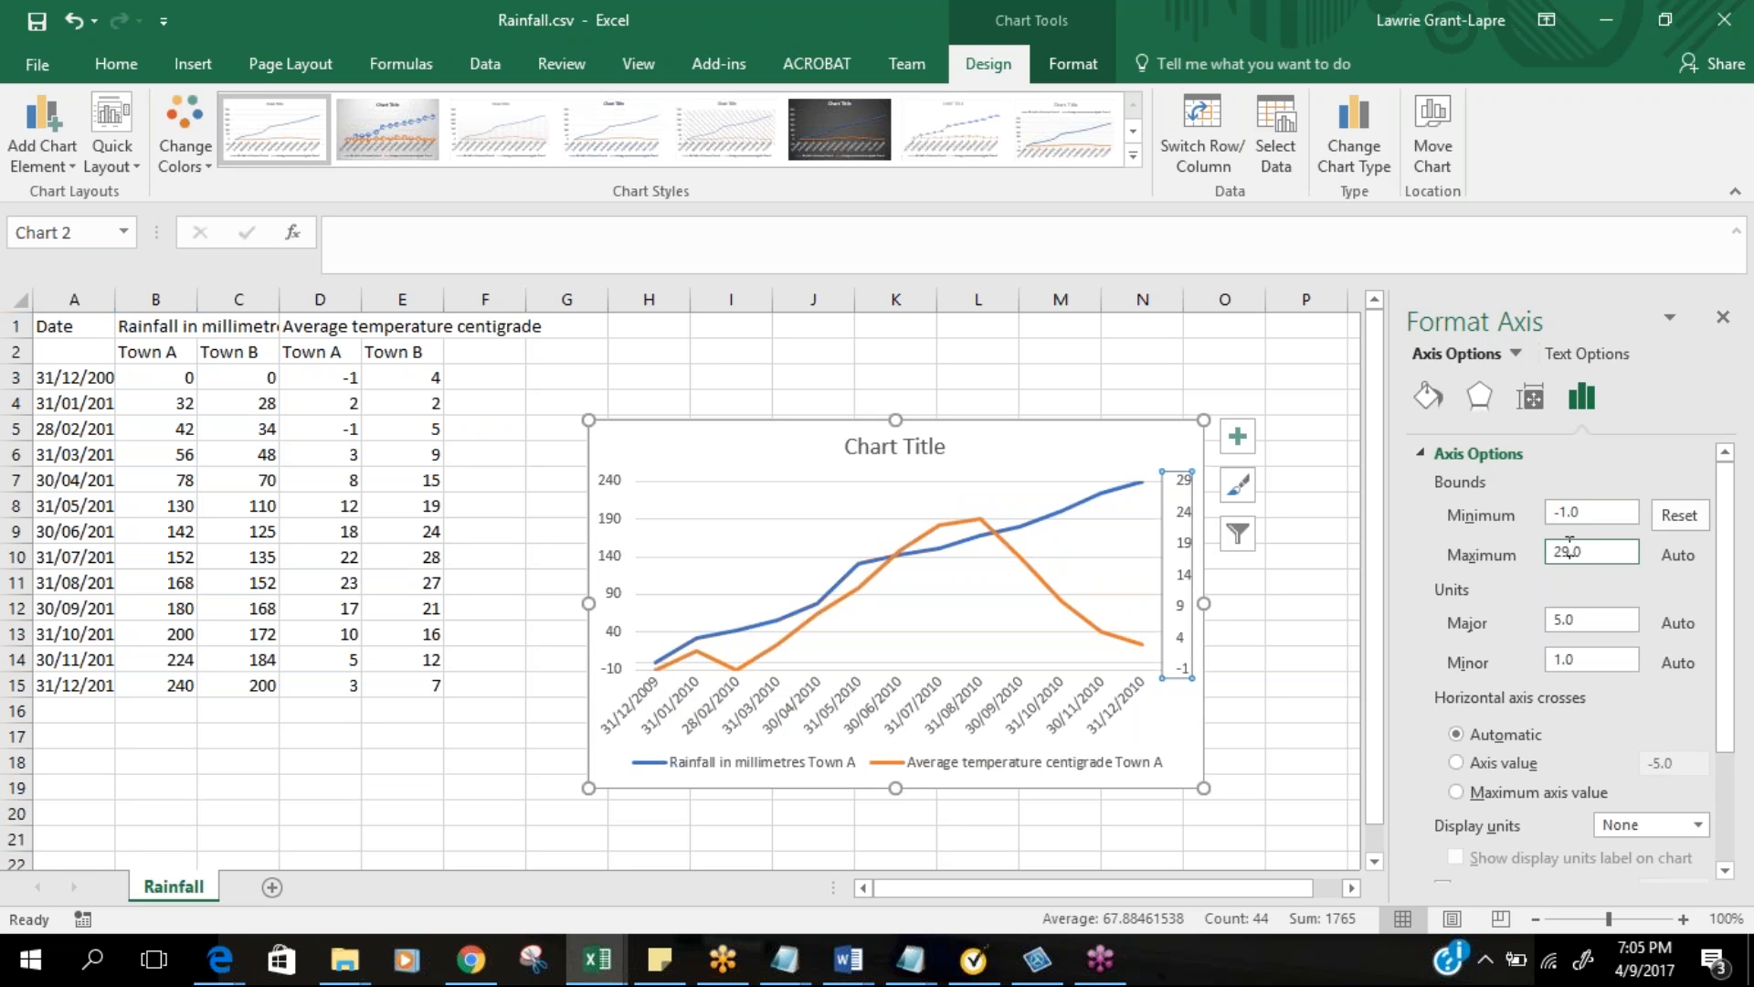
type("2")
key("BackSpace")
key("BackSpace")
type("3")
key("Return")
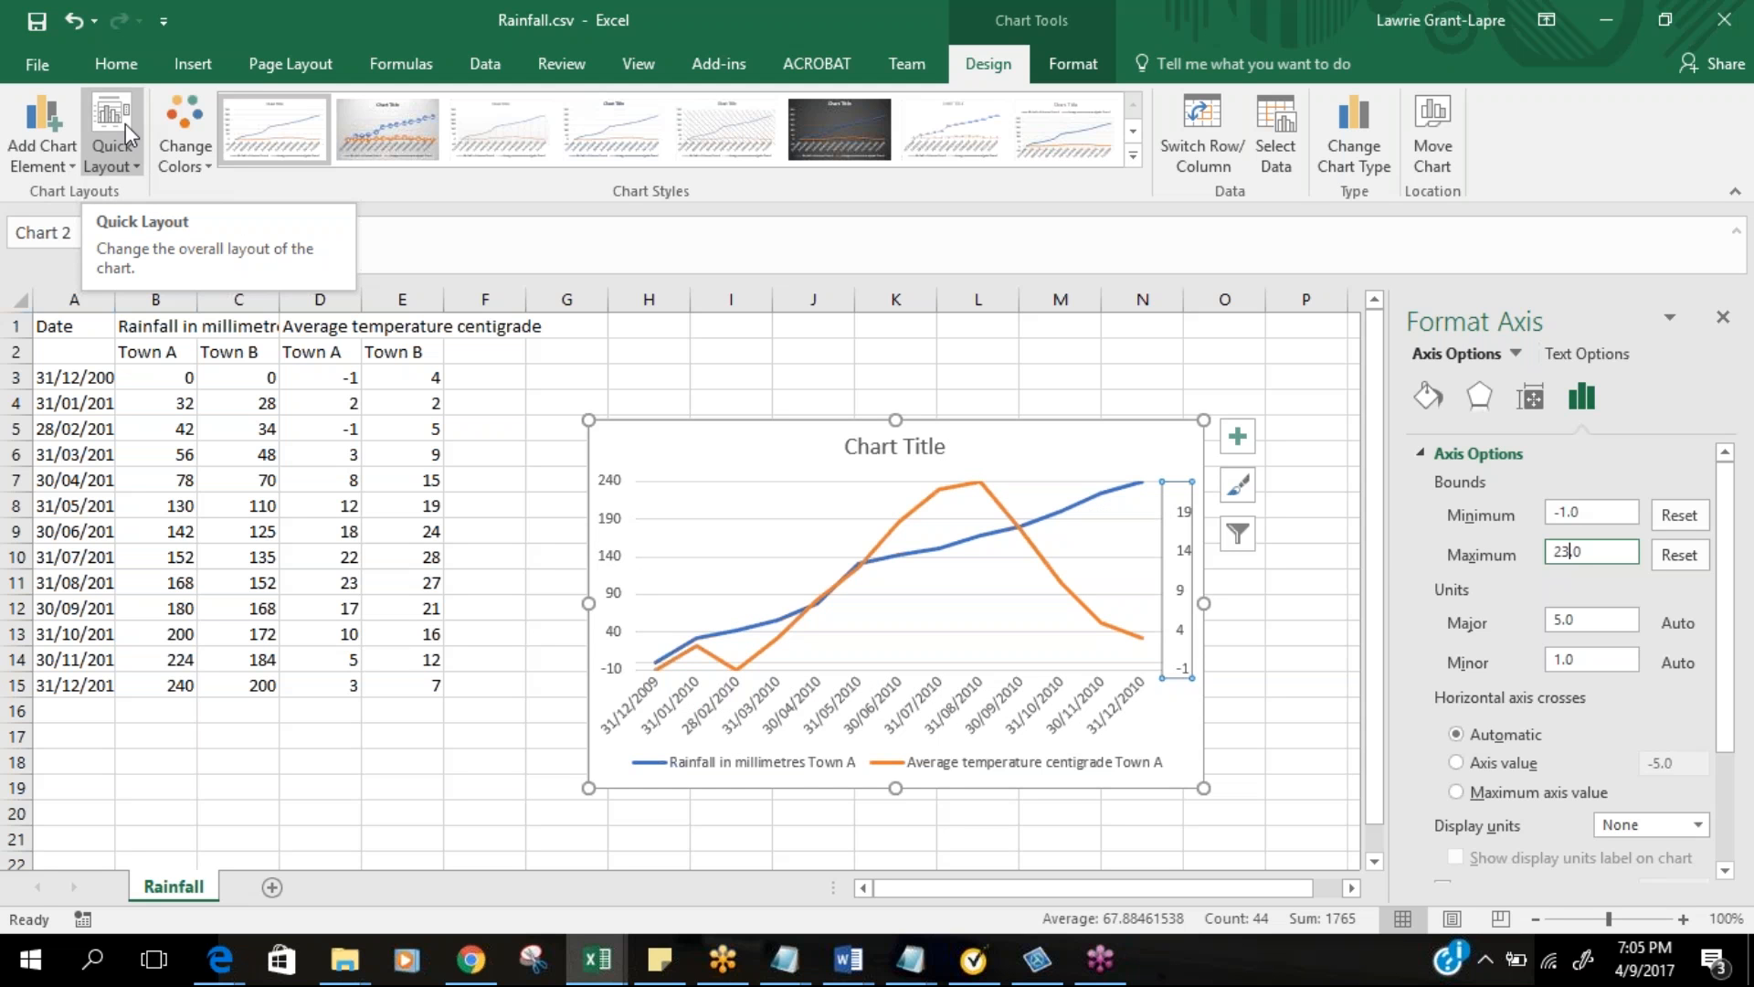
Add axis titles to the chart's primary vertical and secondary vertical axes
left_click(73, 170)
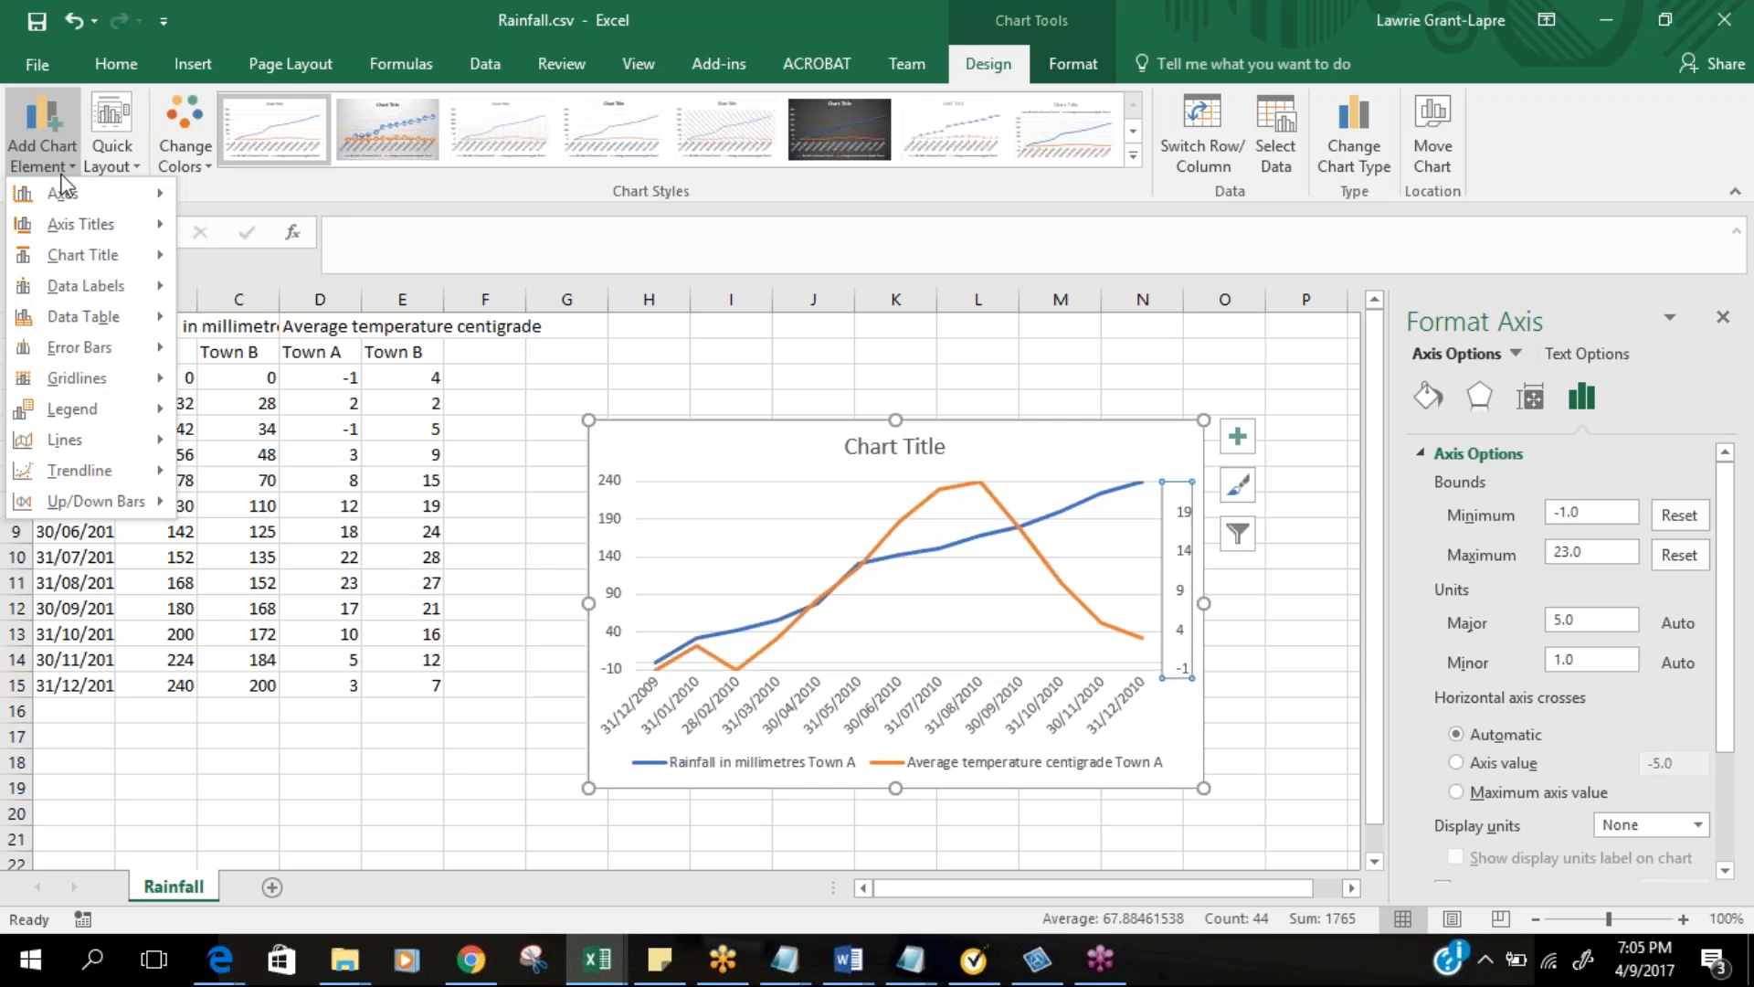
mouse_move(64, 228)
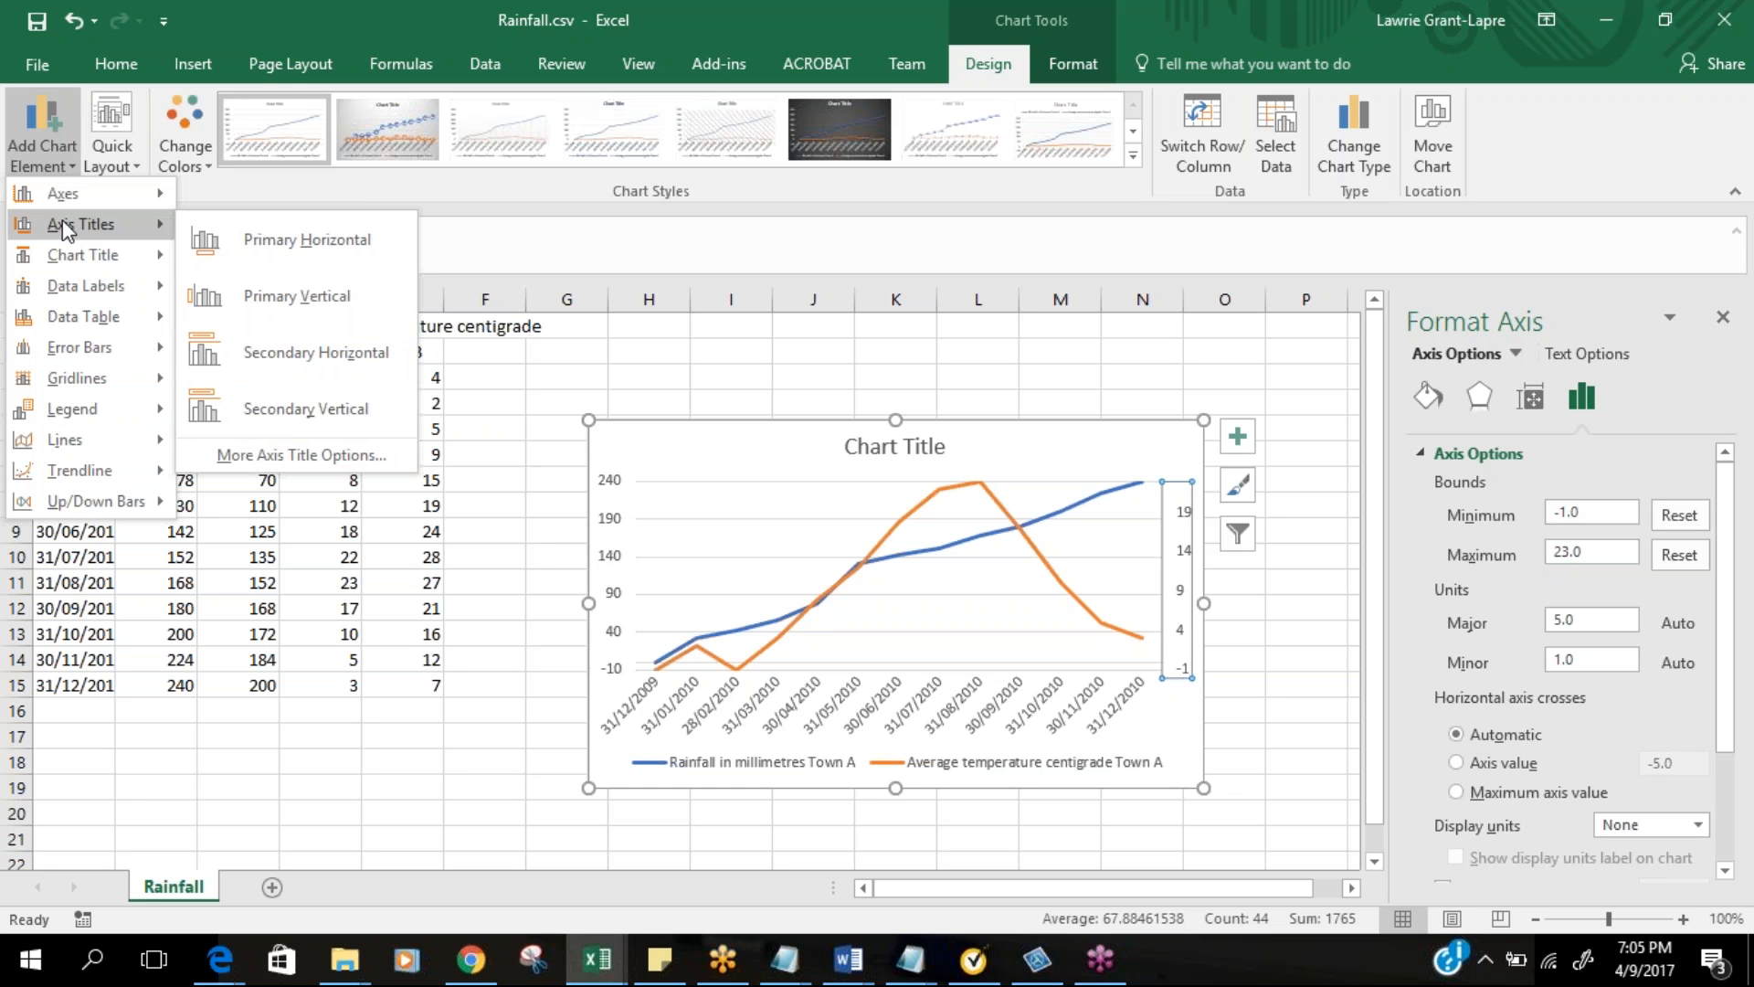
left_click(195, 293)
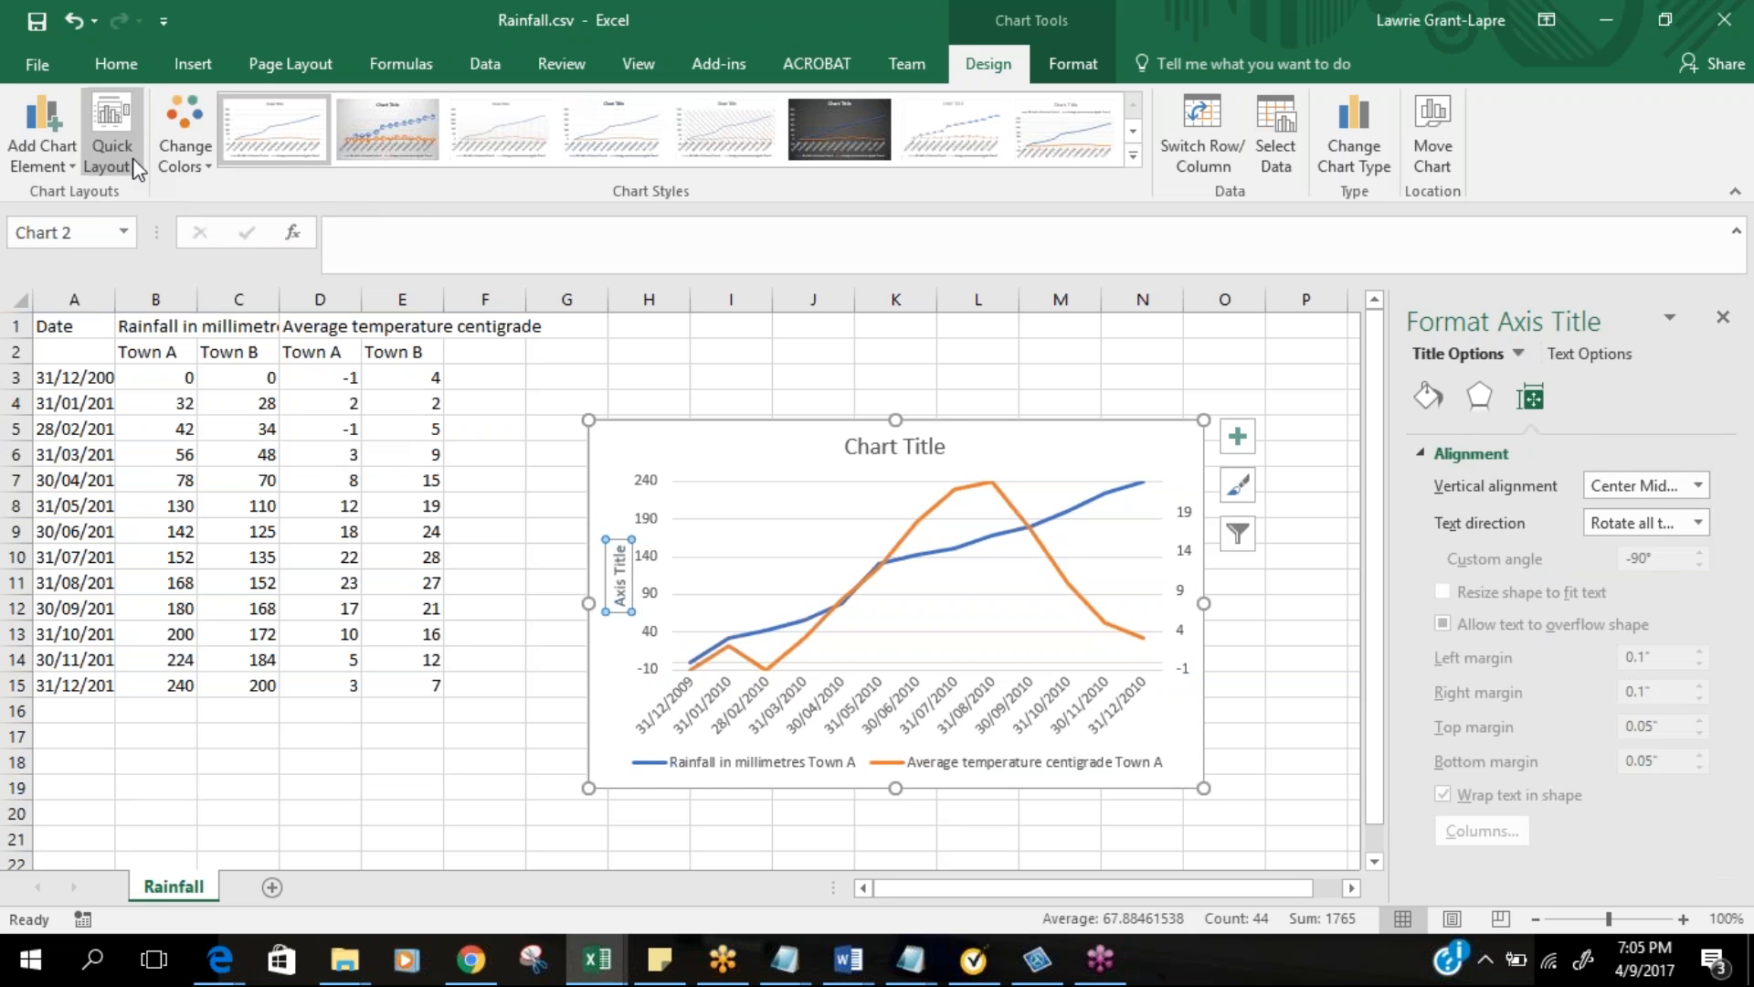
left_click(42, 147)
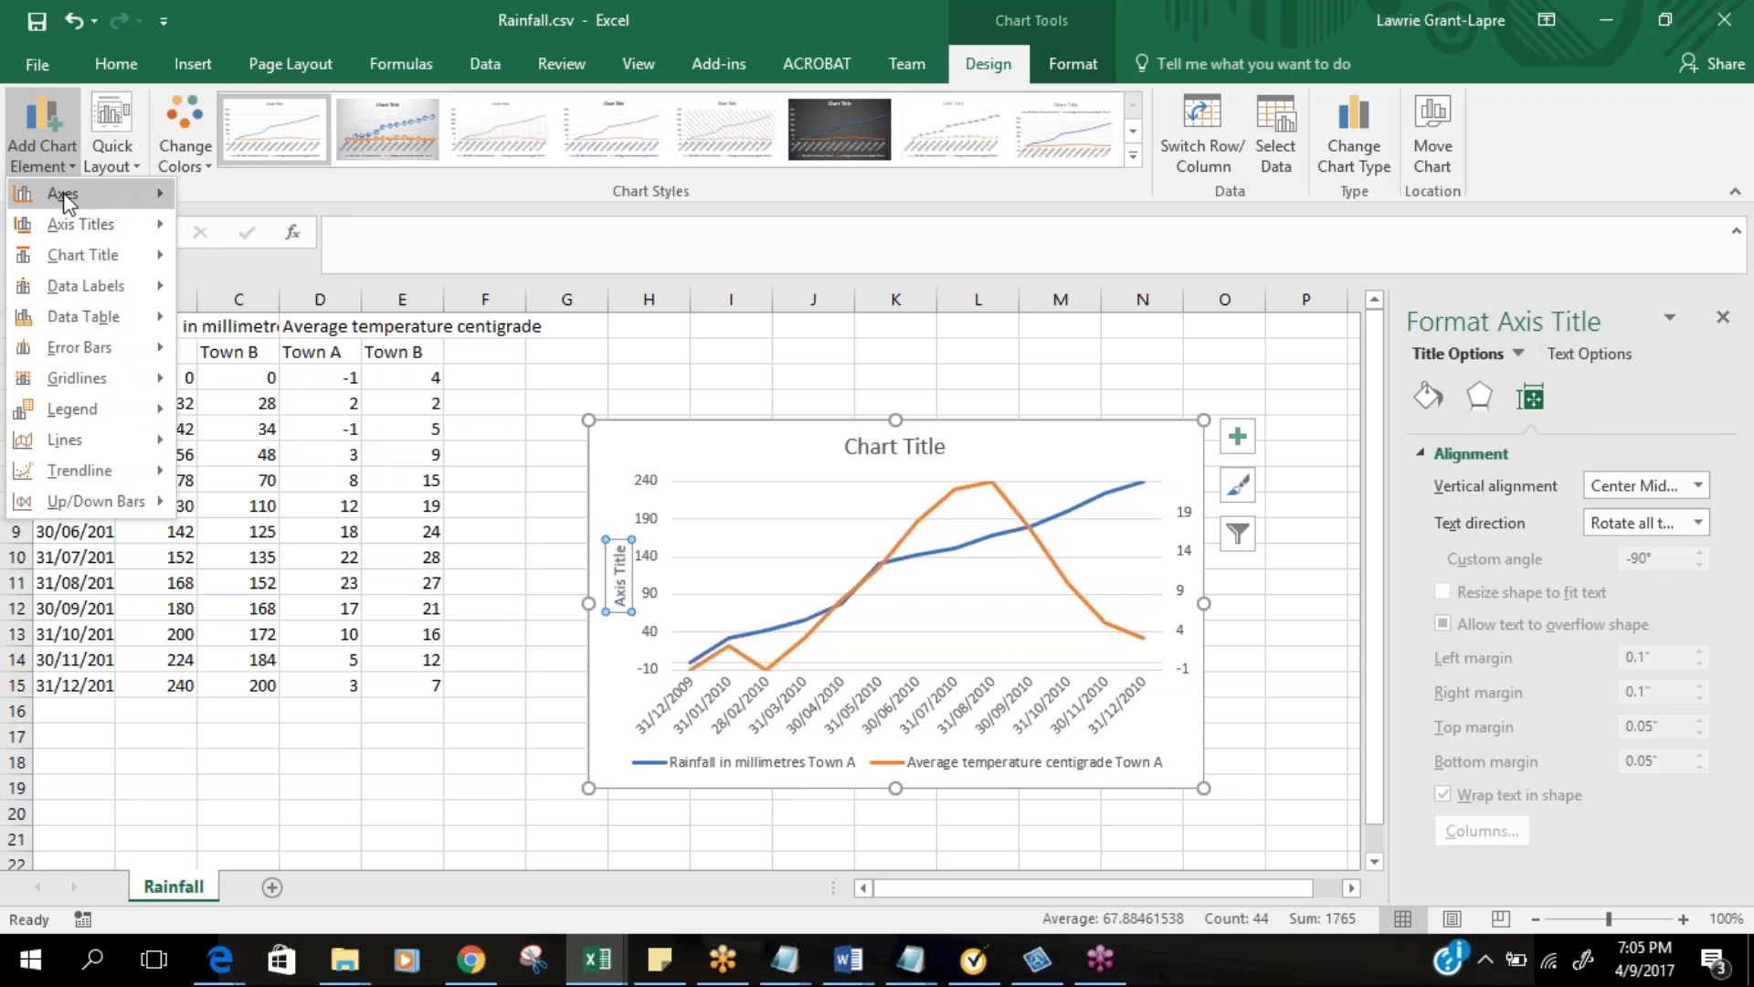
mouse_move(58, 232)
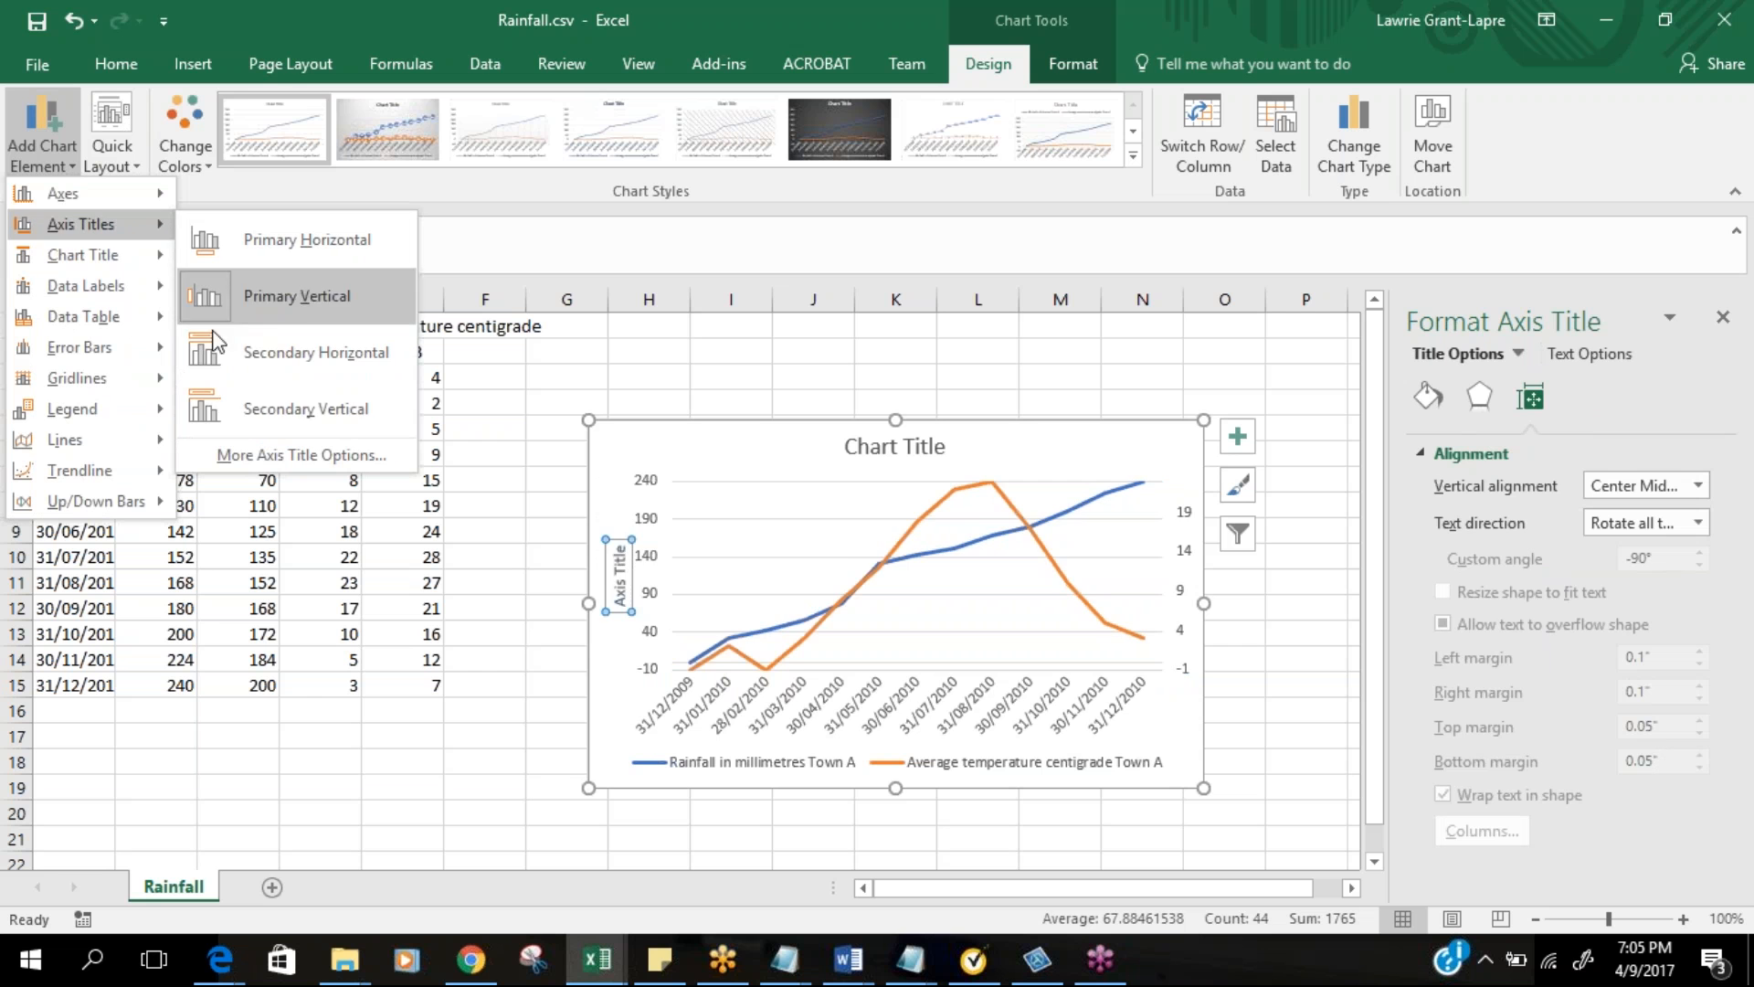
left_click(239, 407)
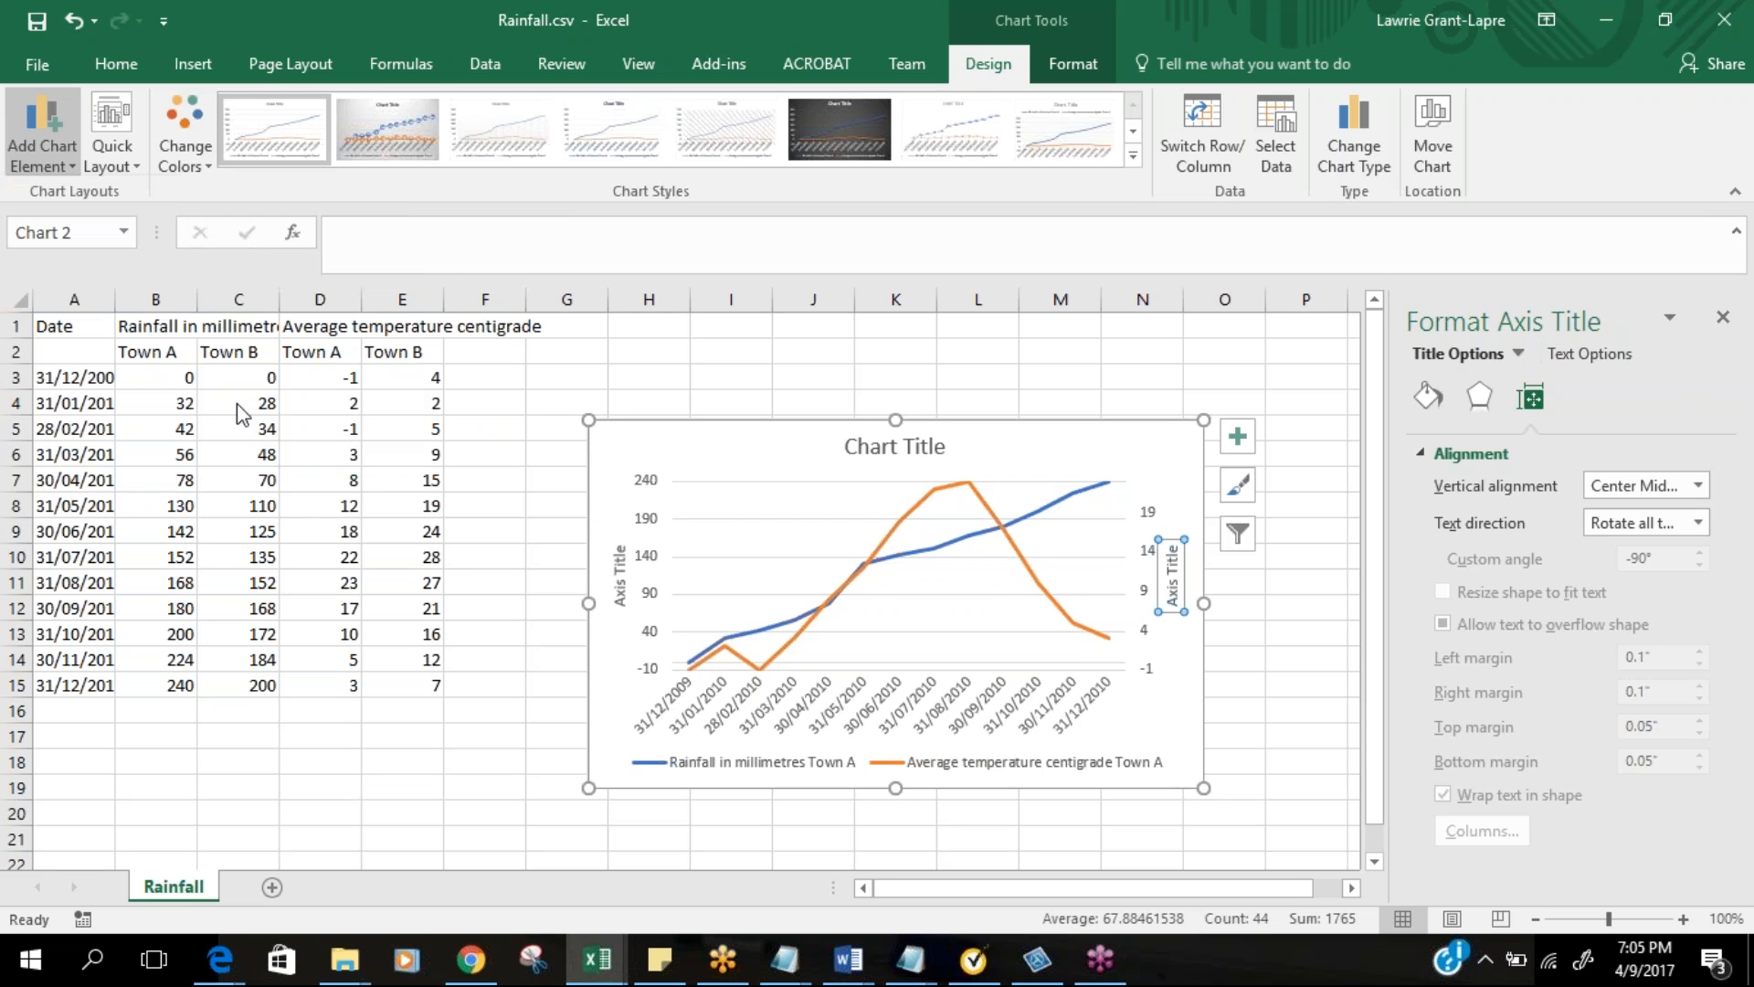
Change the primary vertical axis title to "Cumulative rainfall in millimetres"
left_click(632, 578)
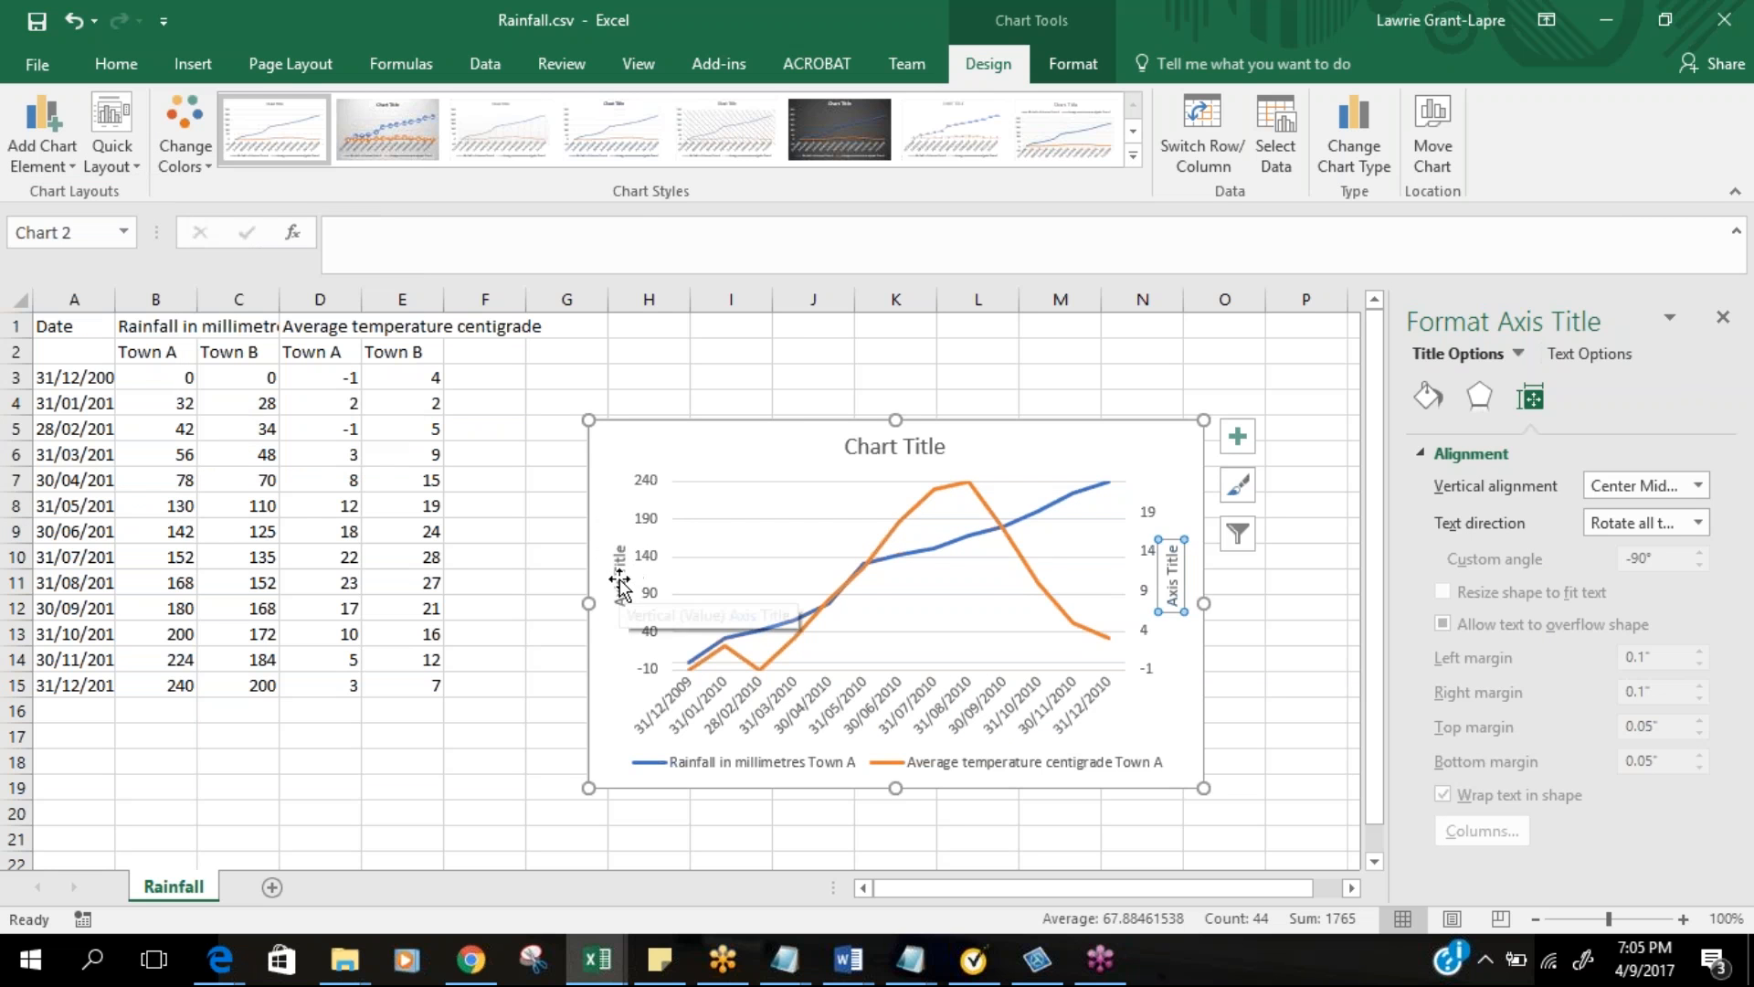
double_click(621, 589)
triple_click(621, 590)
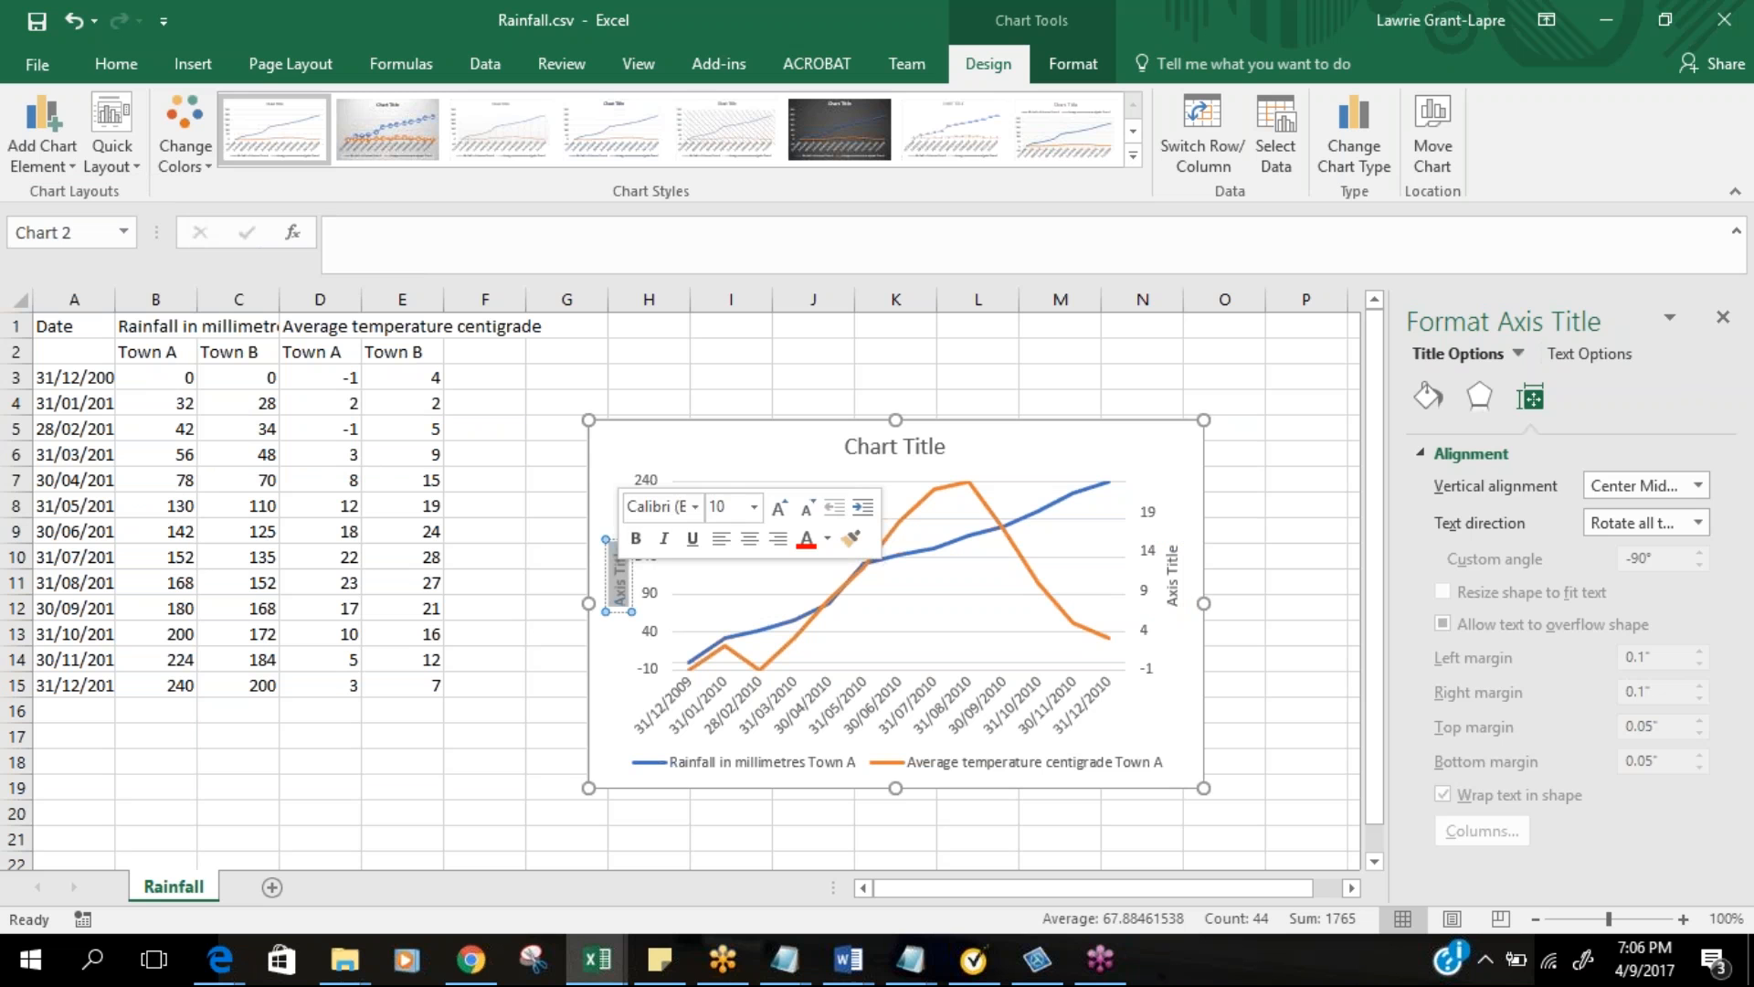
type("Cum")
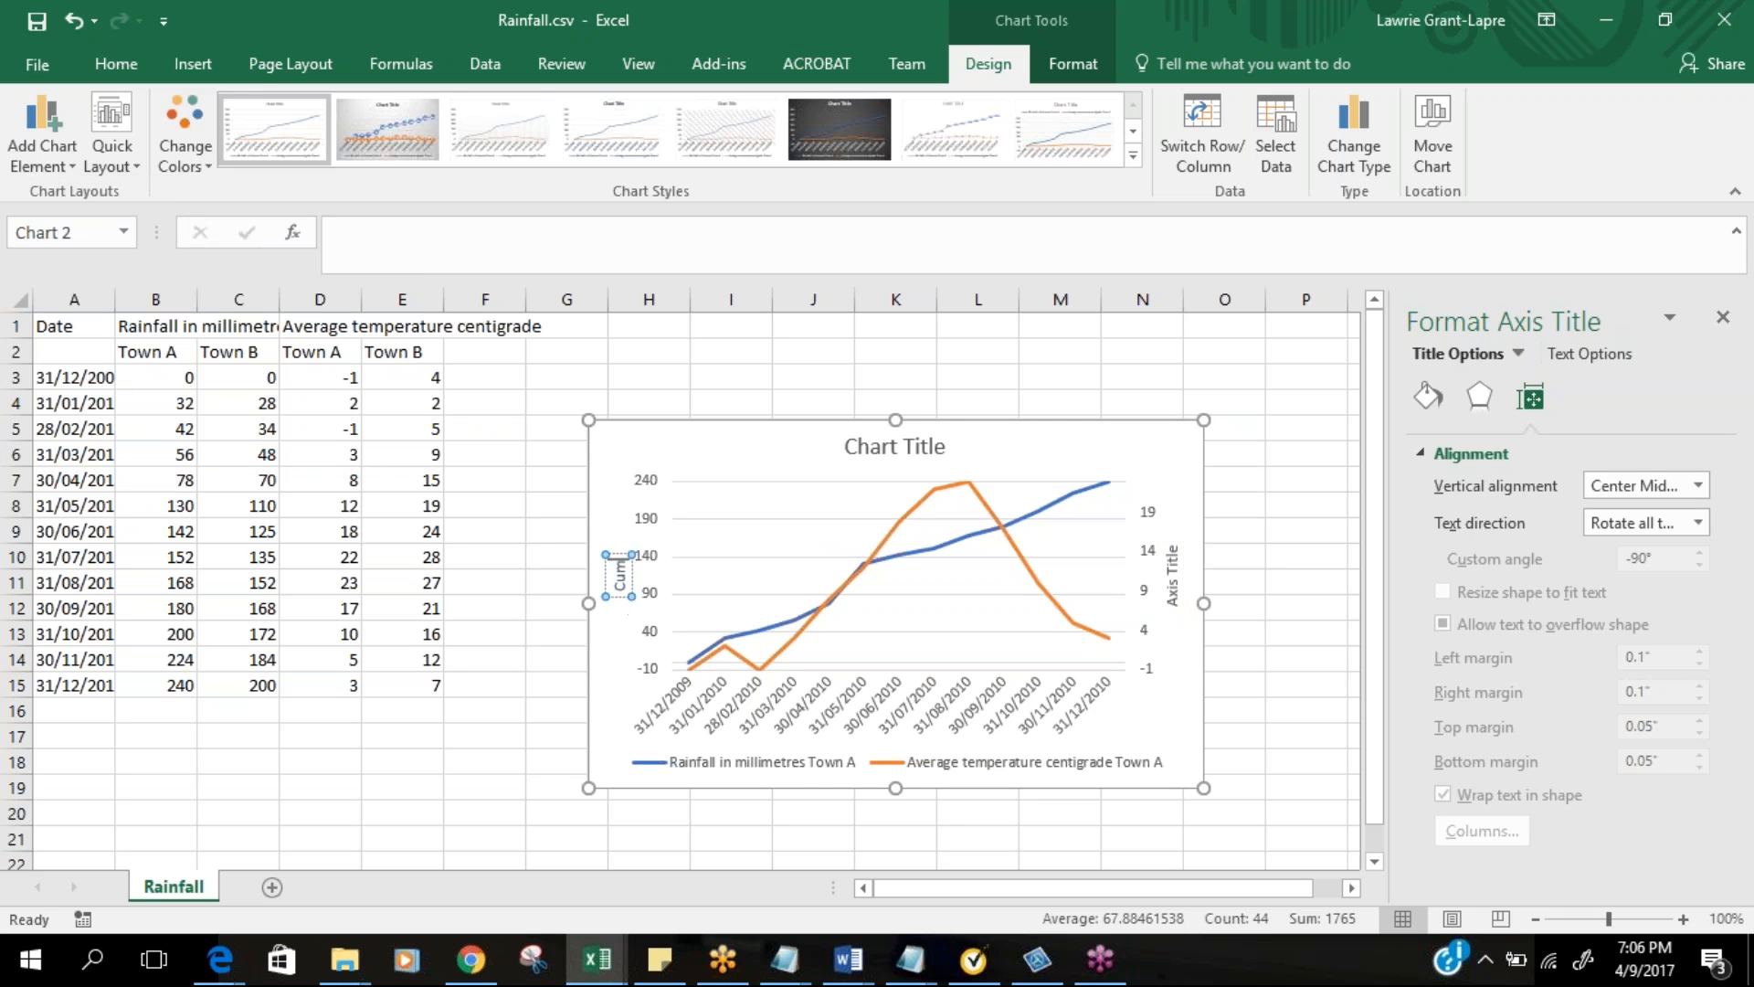
type("ulative rainfall")
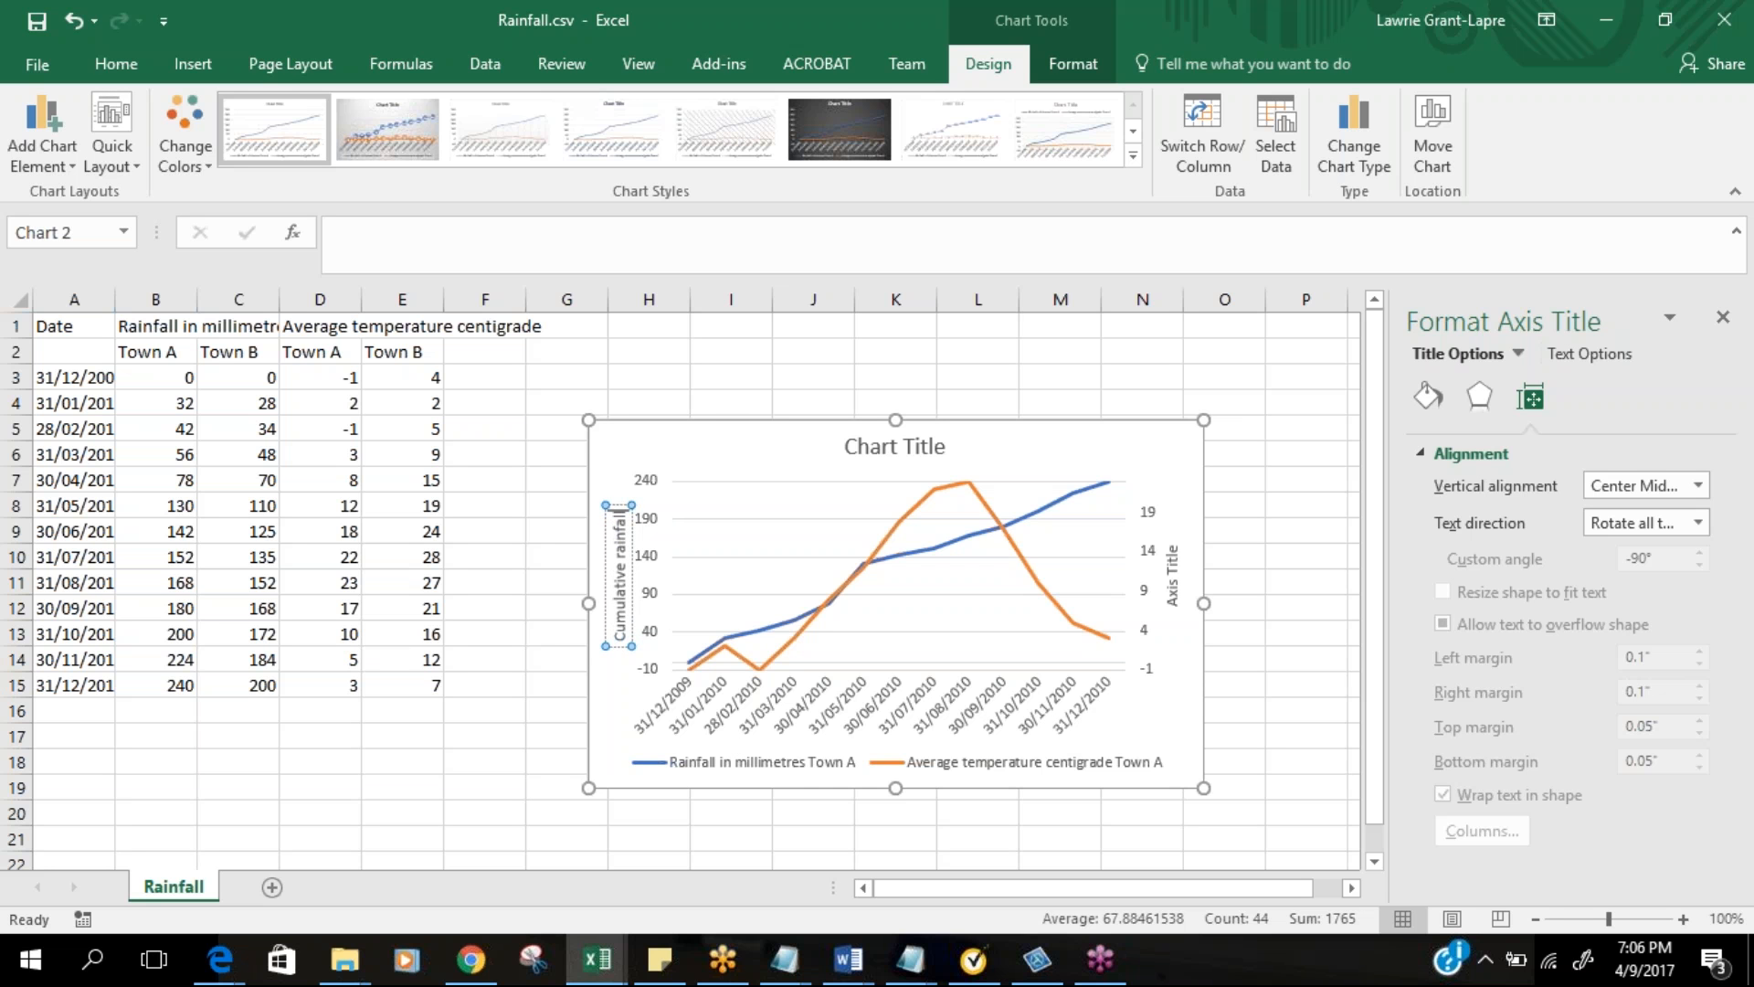
type(" in millimetres")
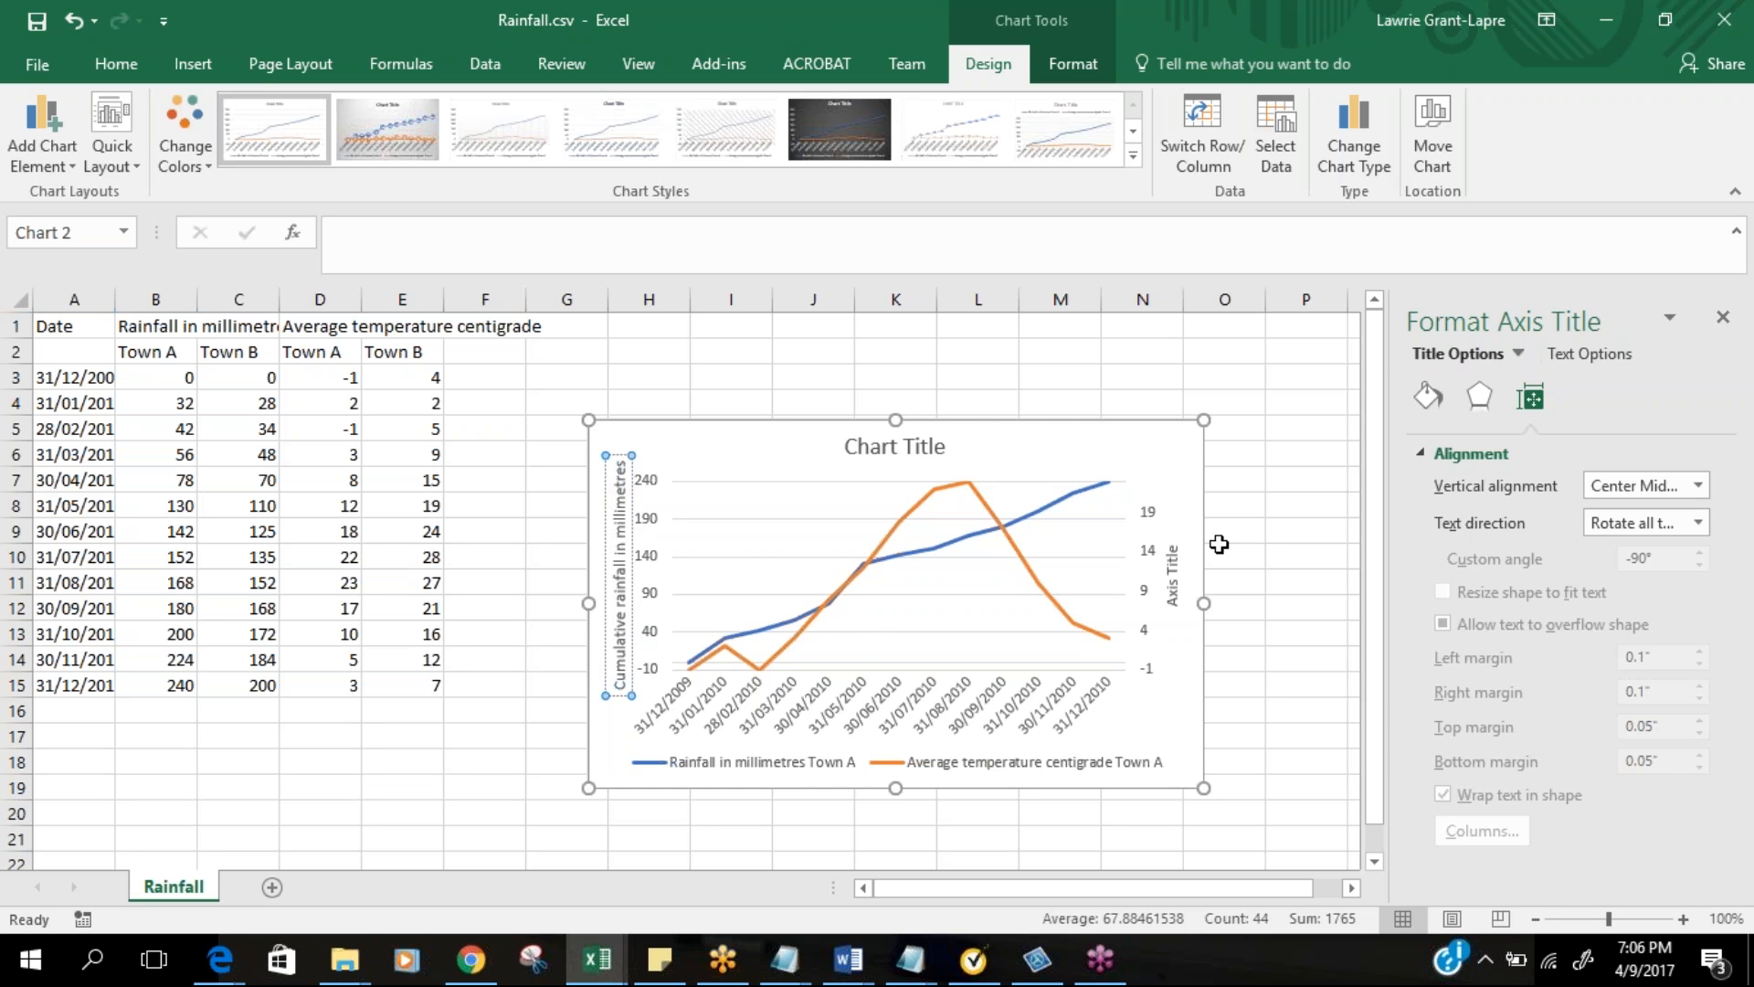
Change the secondary vertical axis title to "Average temperatures"
left_click(1175, 581)
double_click(1172, 590)
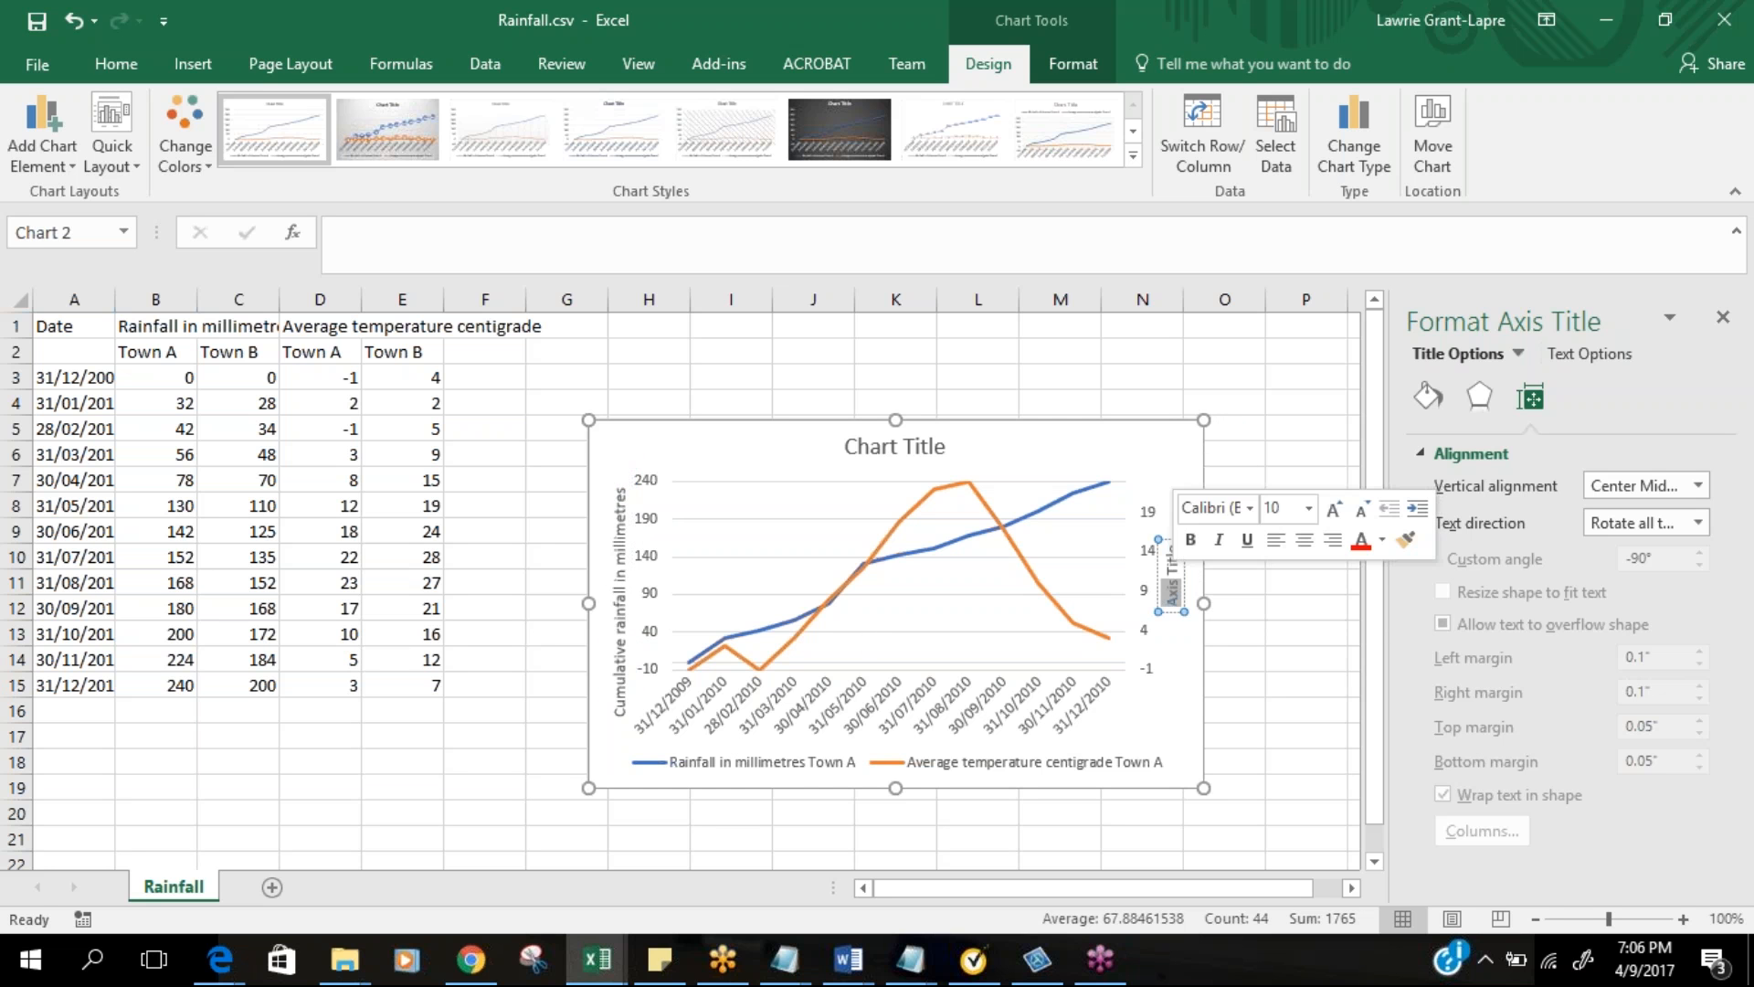
triple_click(1172, 587)
type("Aver")
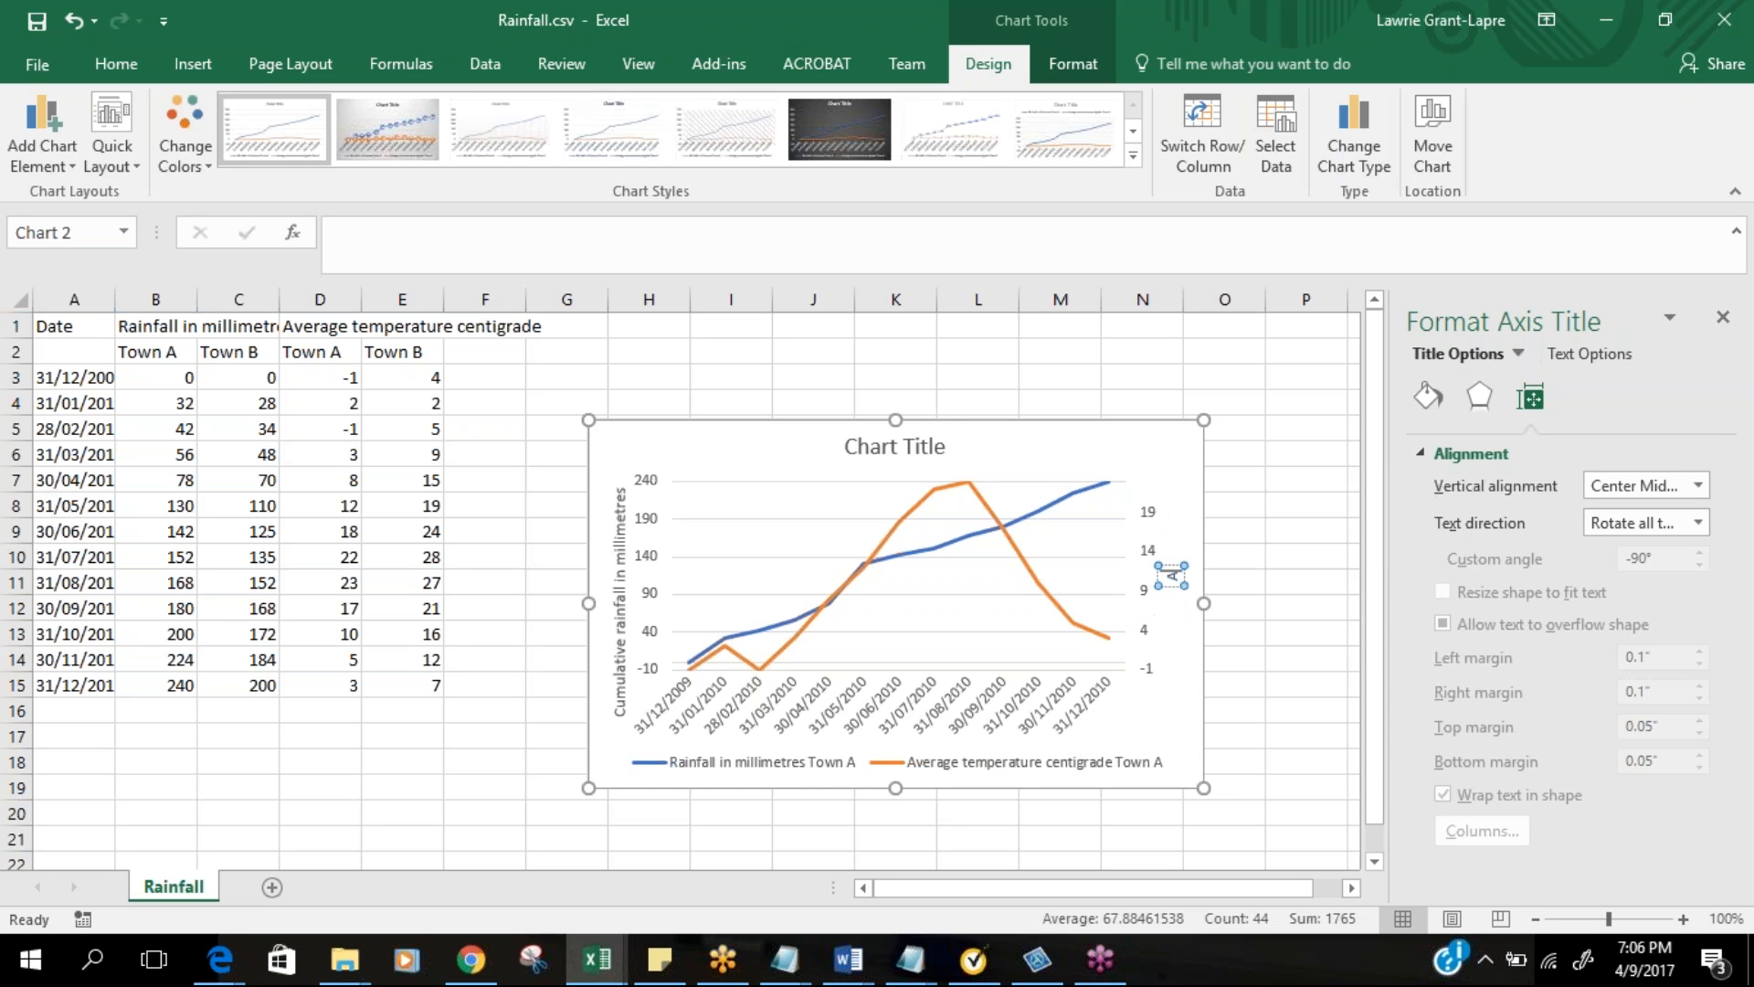
type("age temperatures")
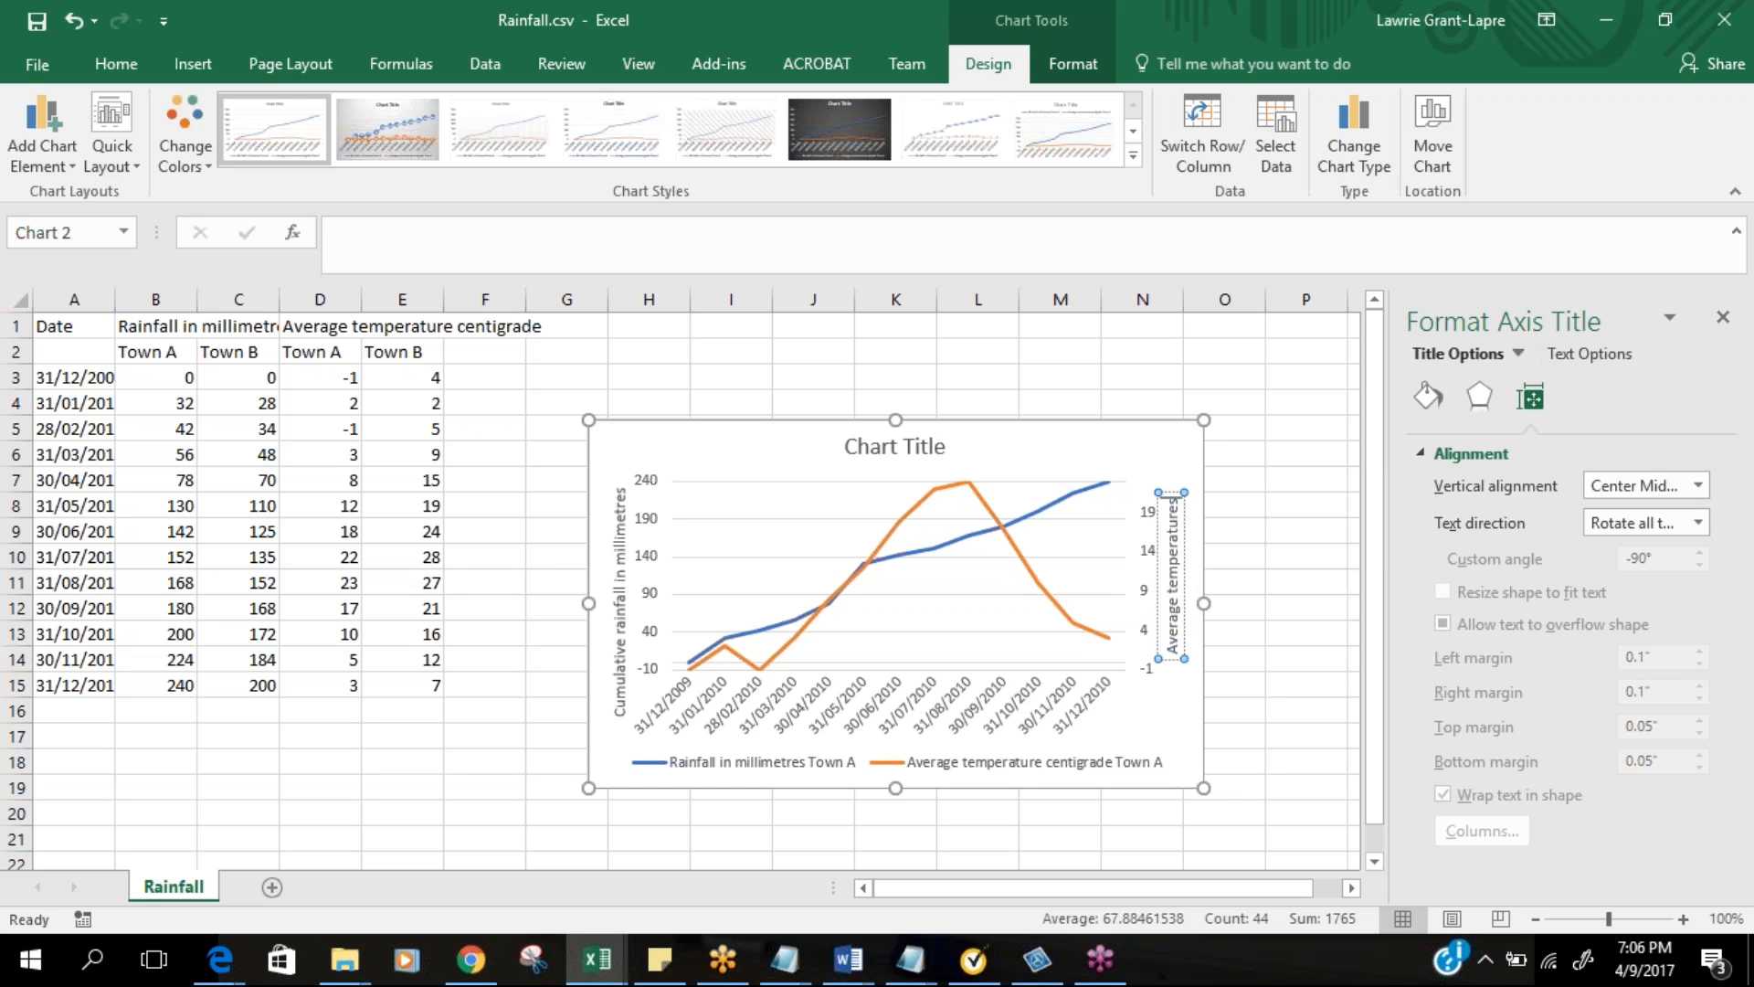
Change the chart title to "Rainfall and Average Temperatures for Town A"
left_click(904, 447)
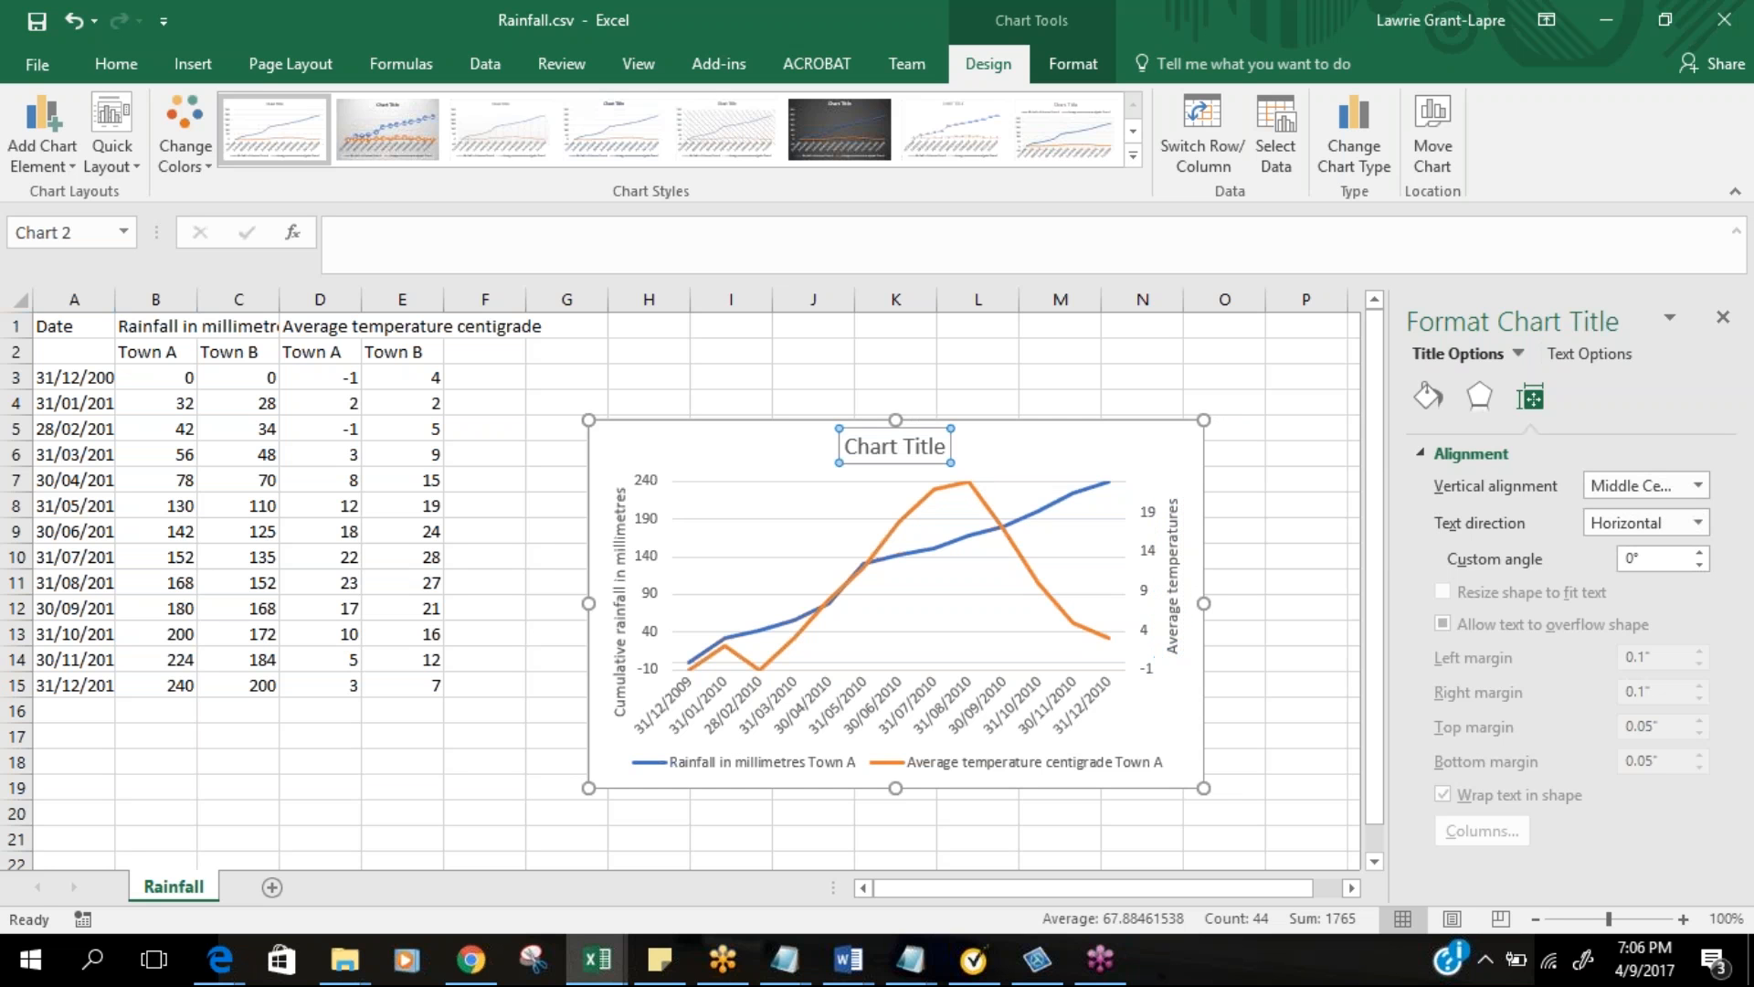
triple_click(904, 447)
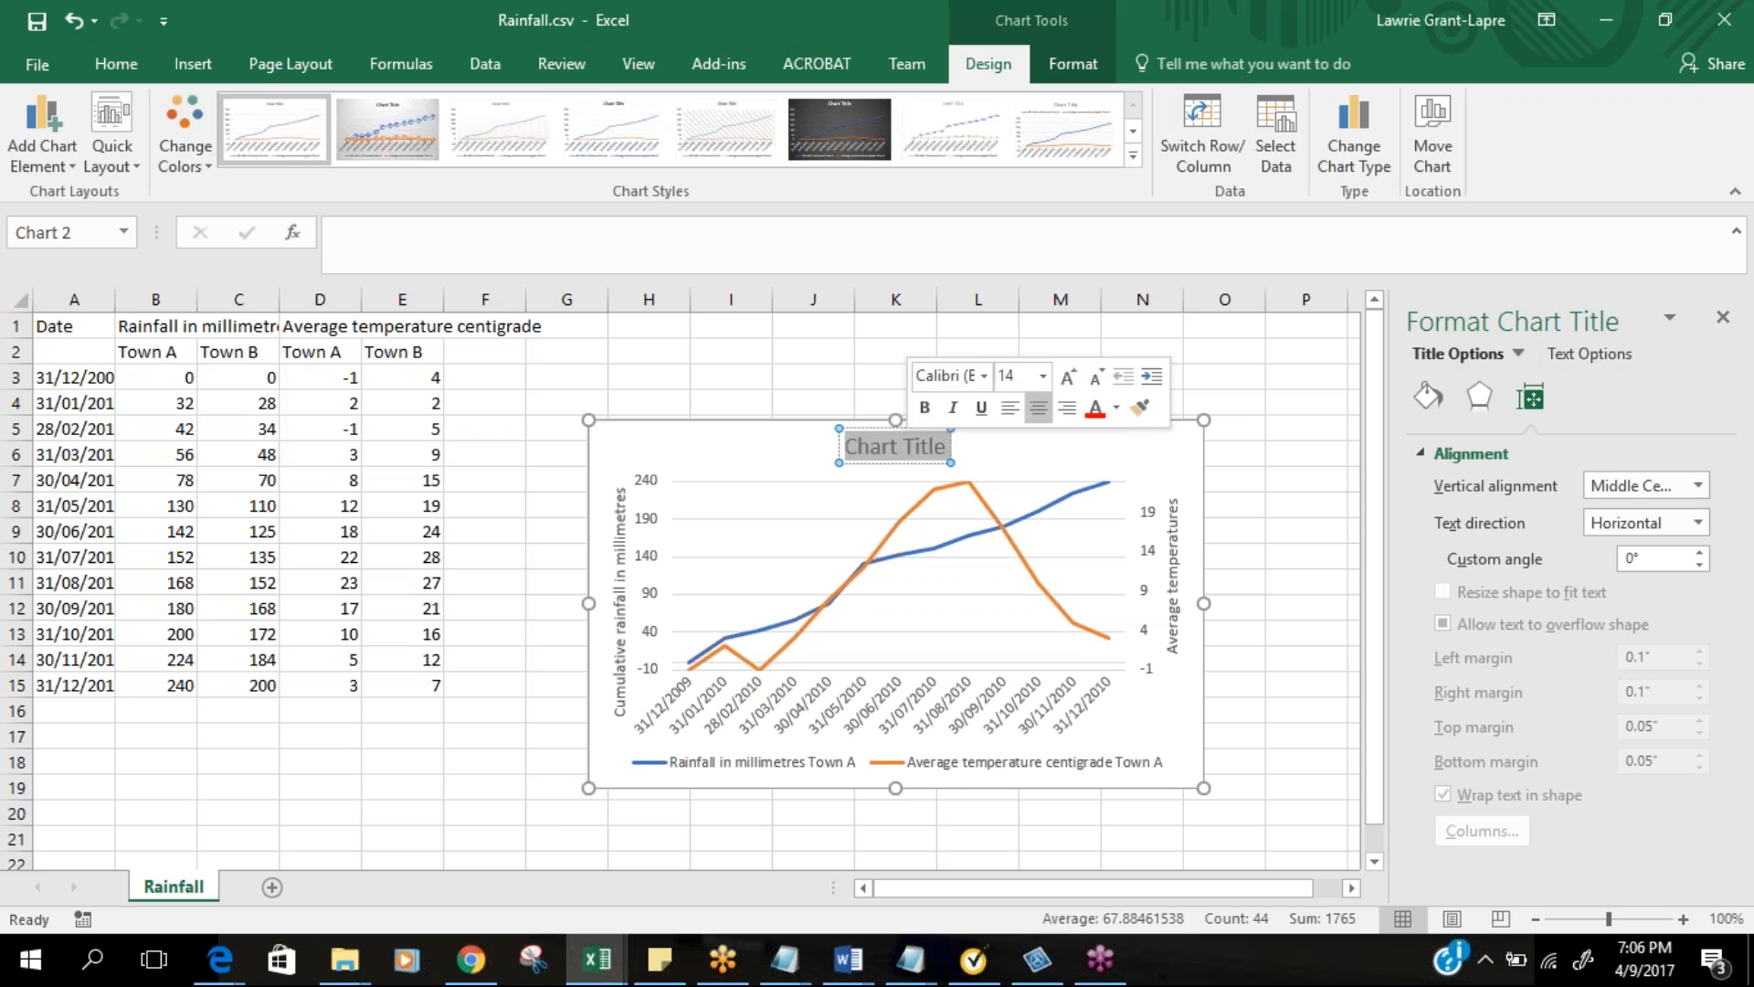
type("Rai")
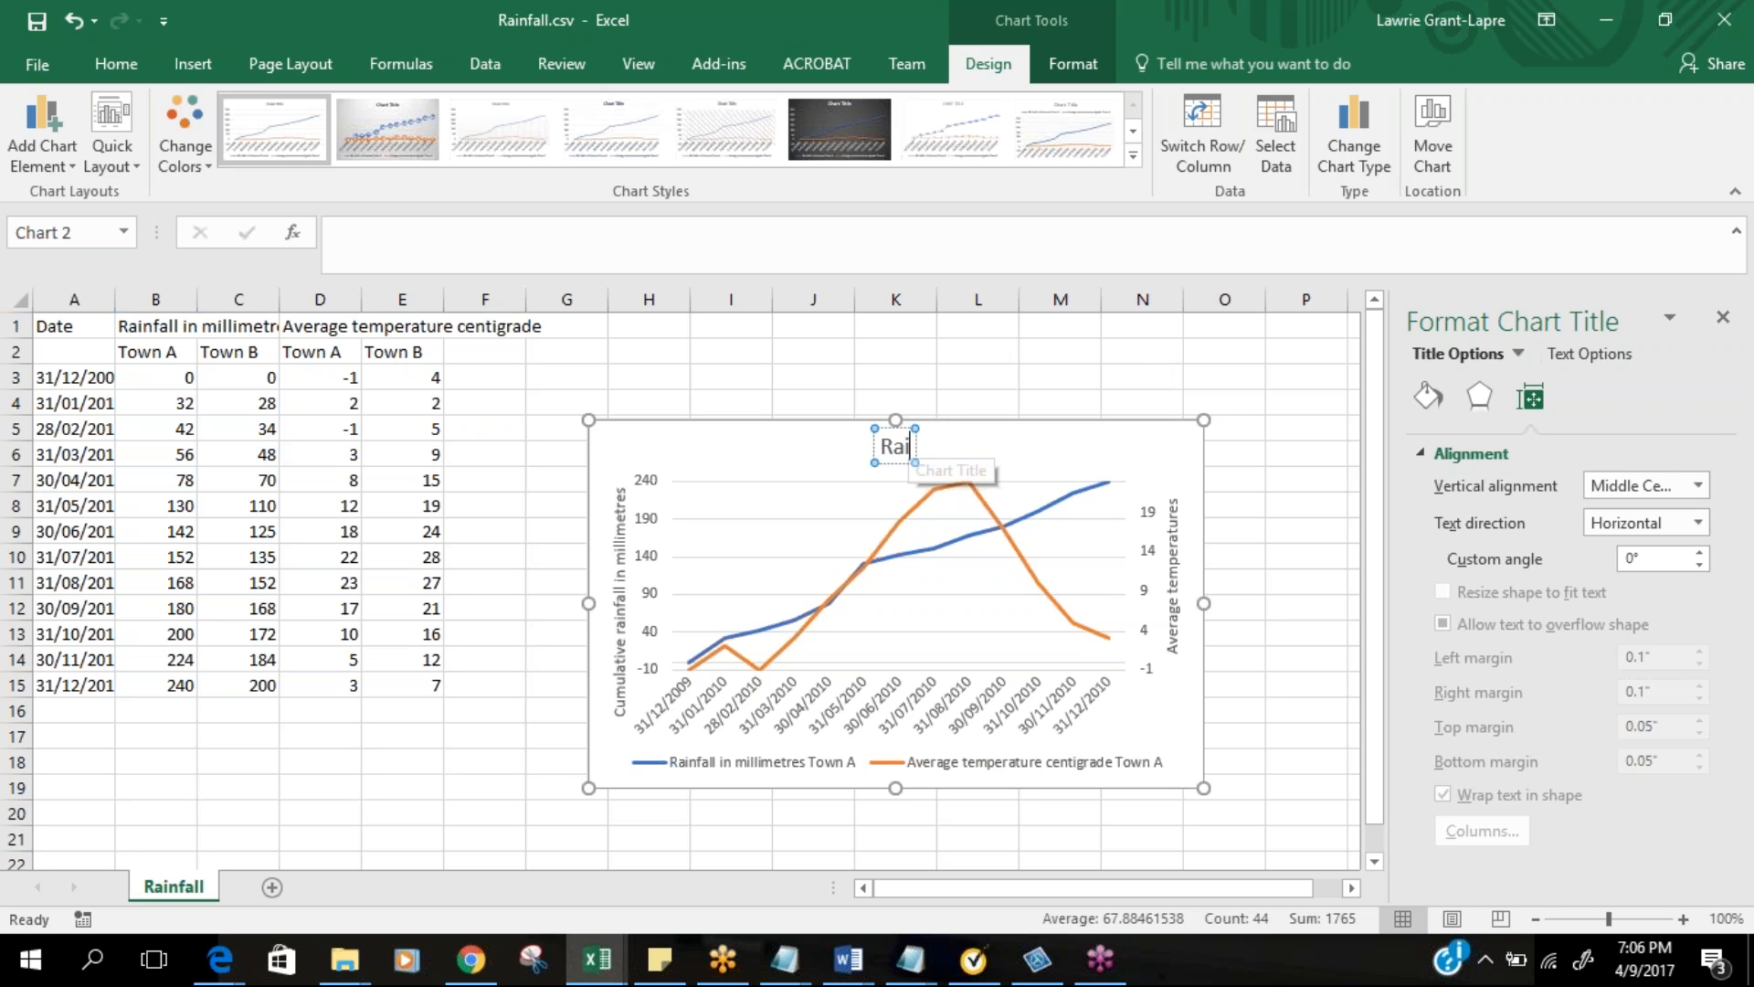
type("nfall a")
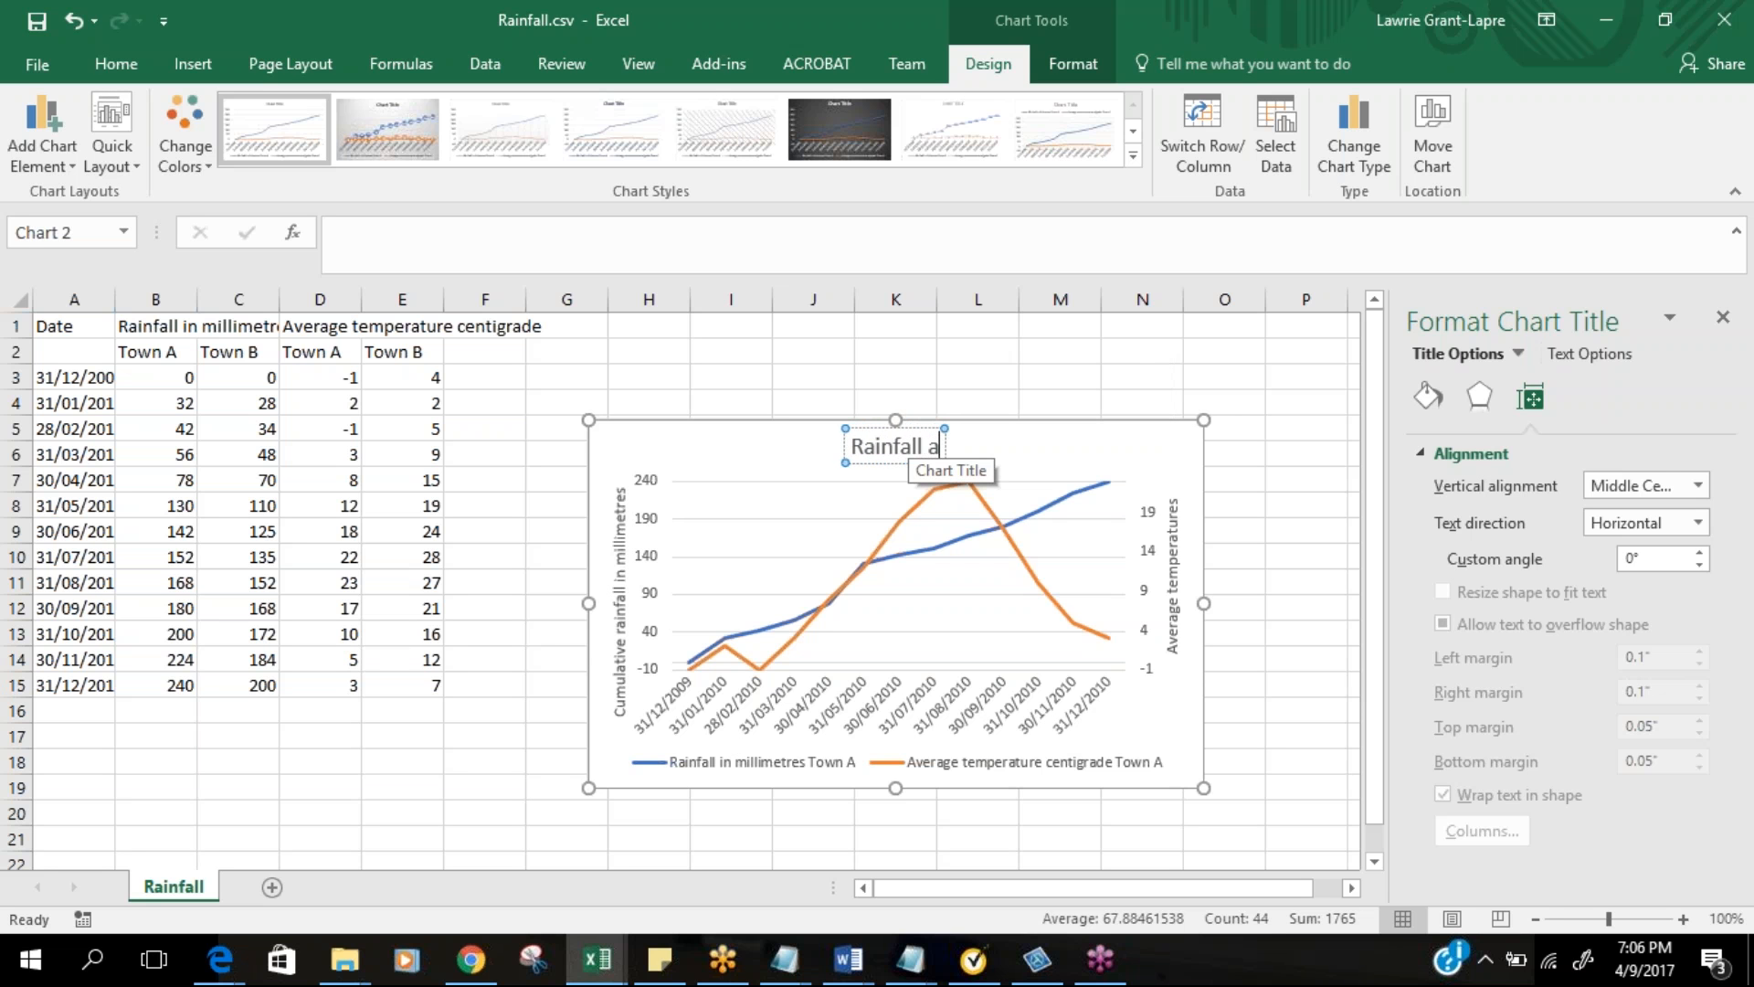
type("nd")
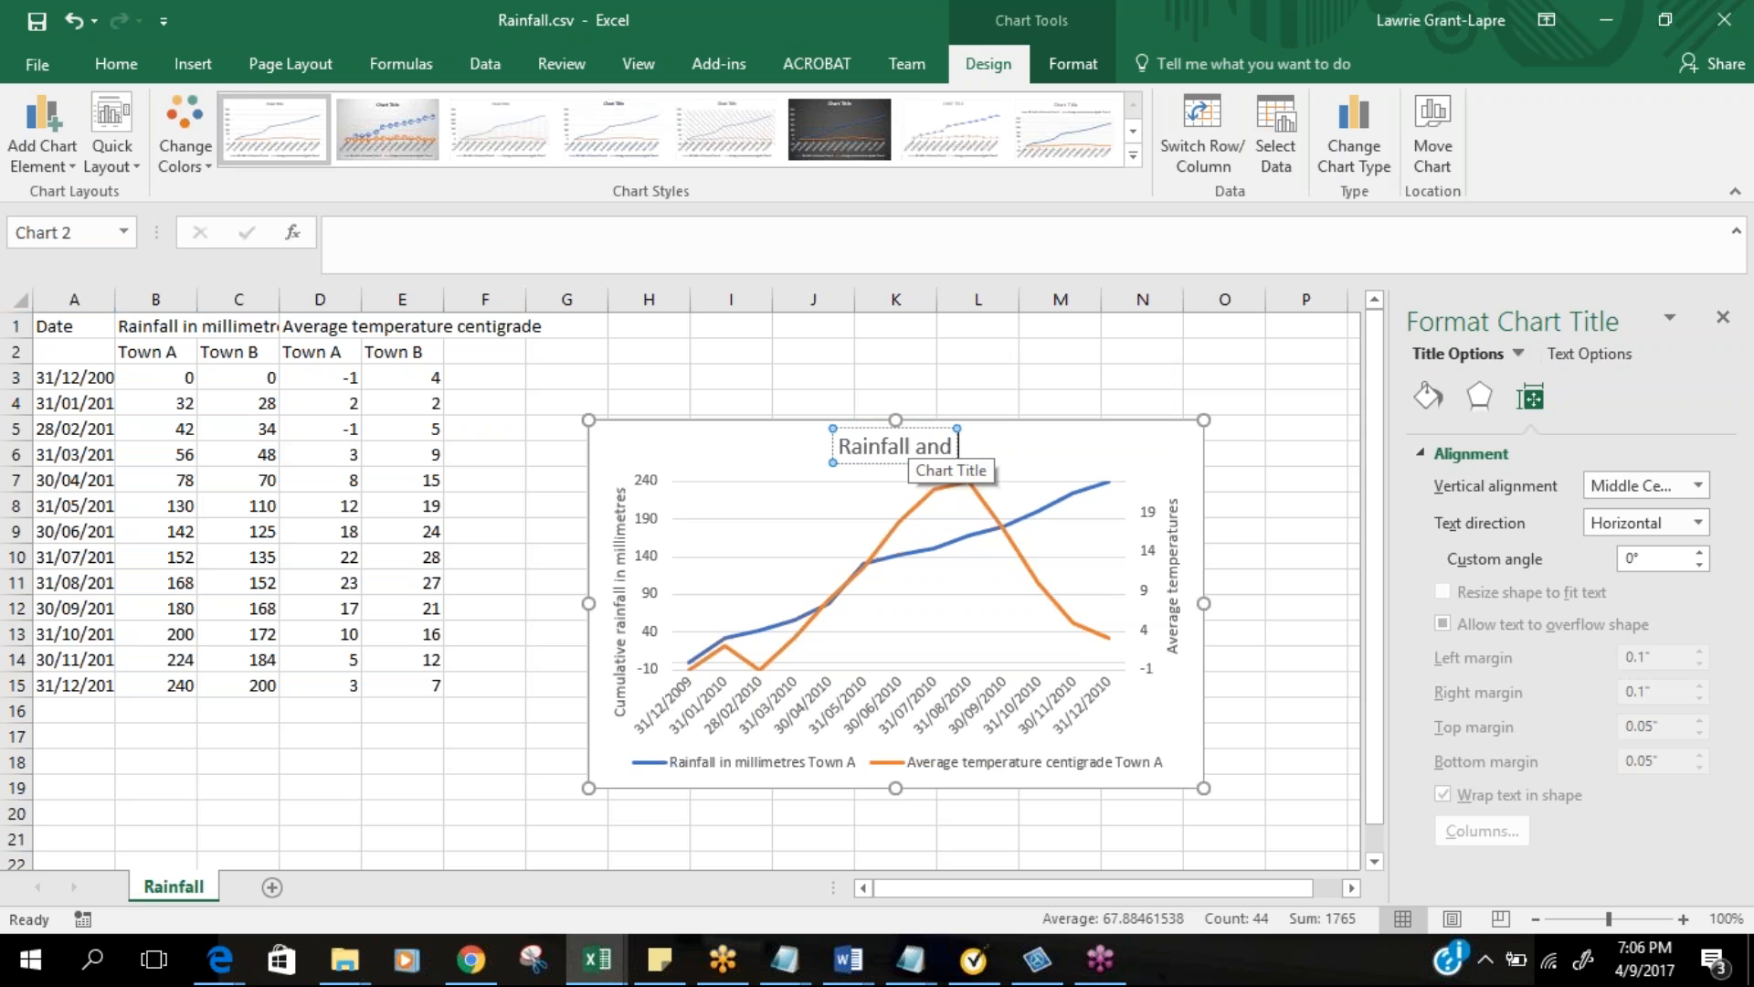
type(" Average")
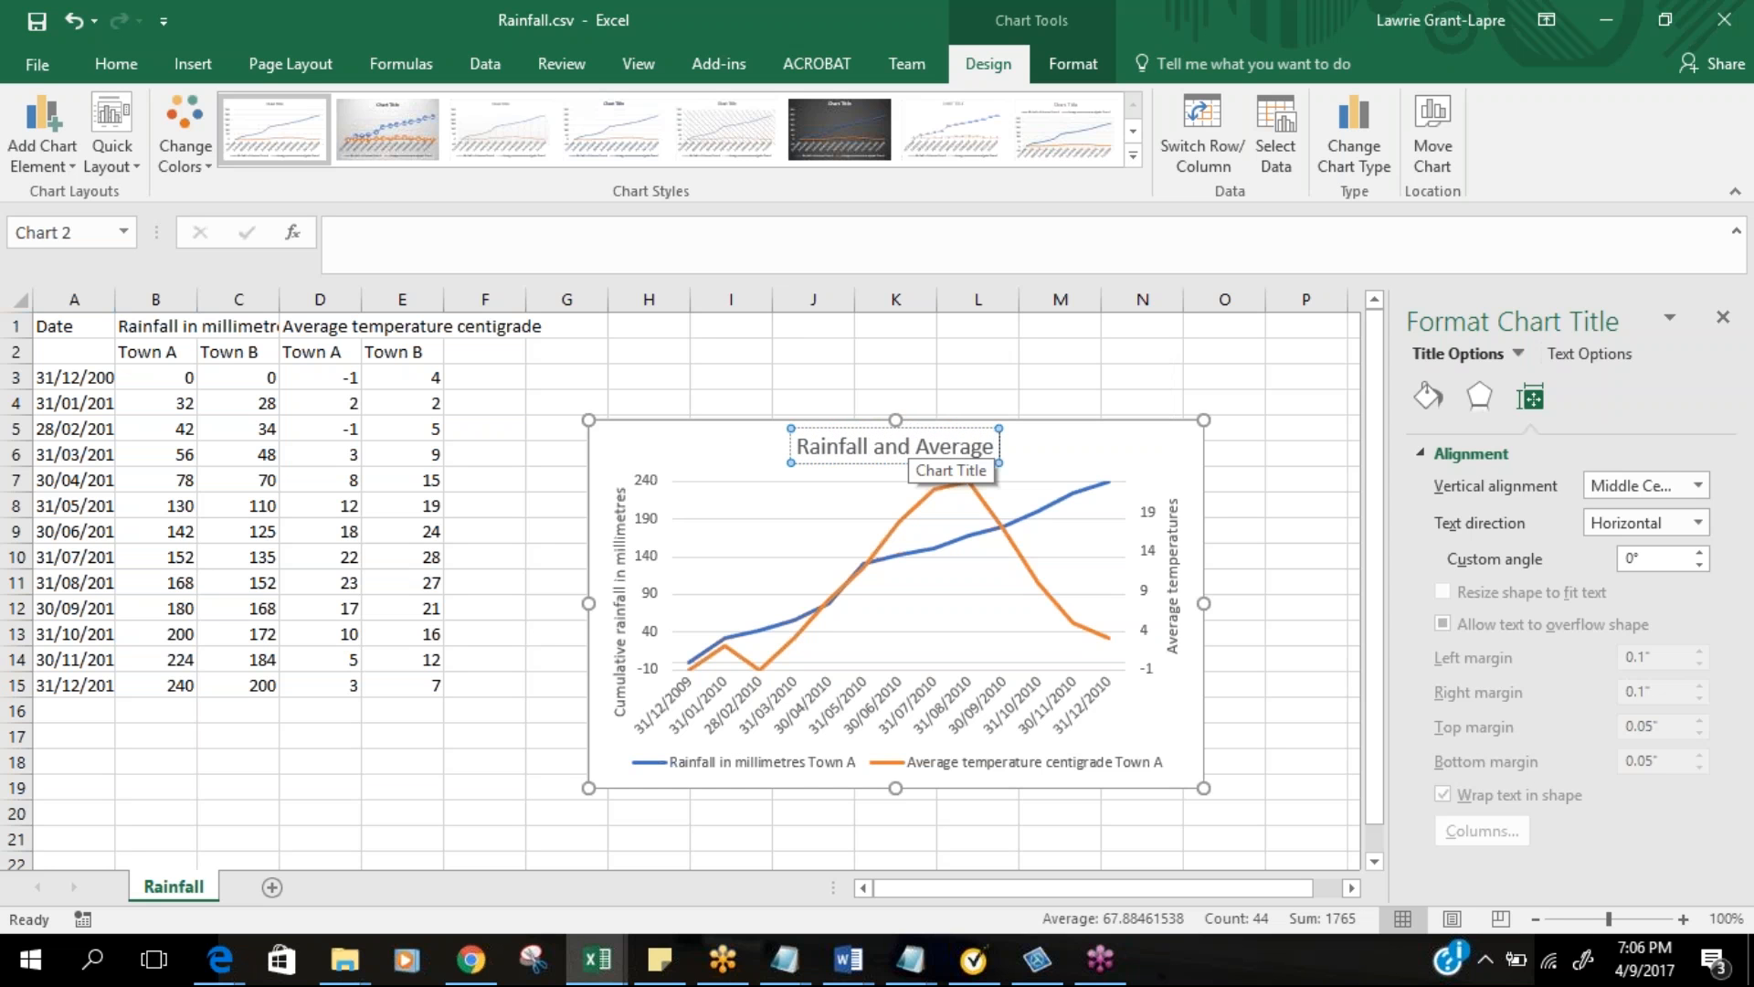
type(" Tem")
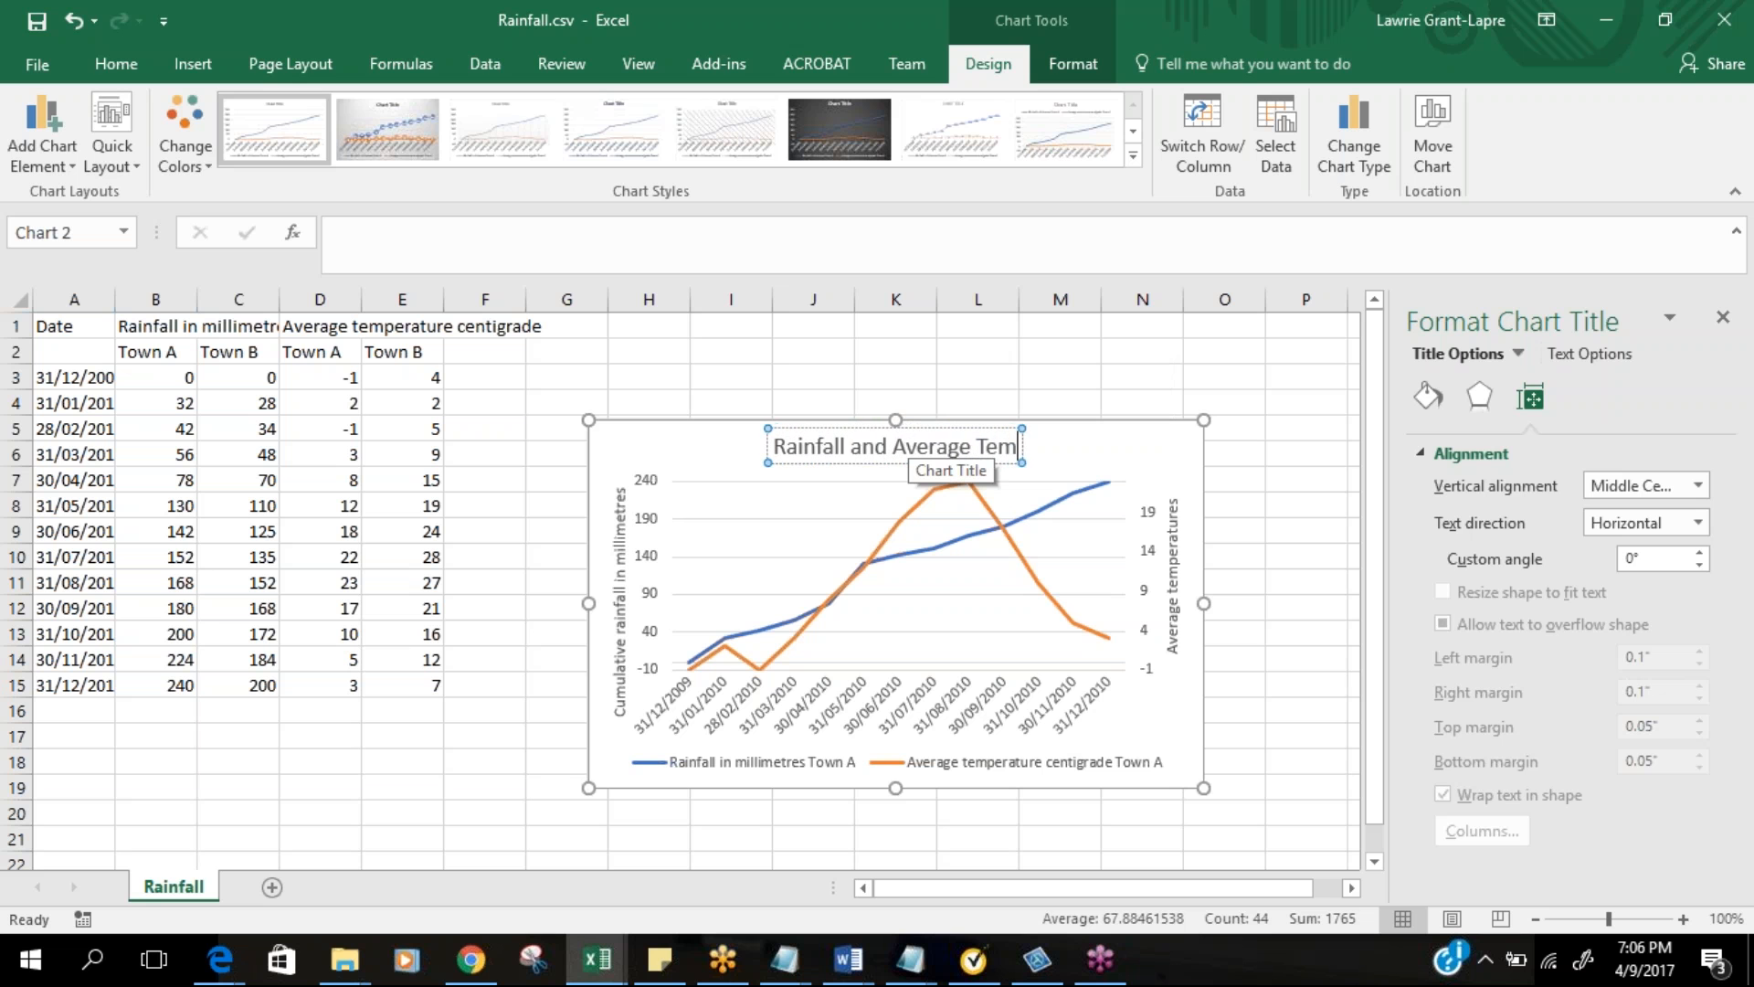
type("peratu")
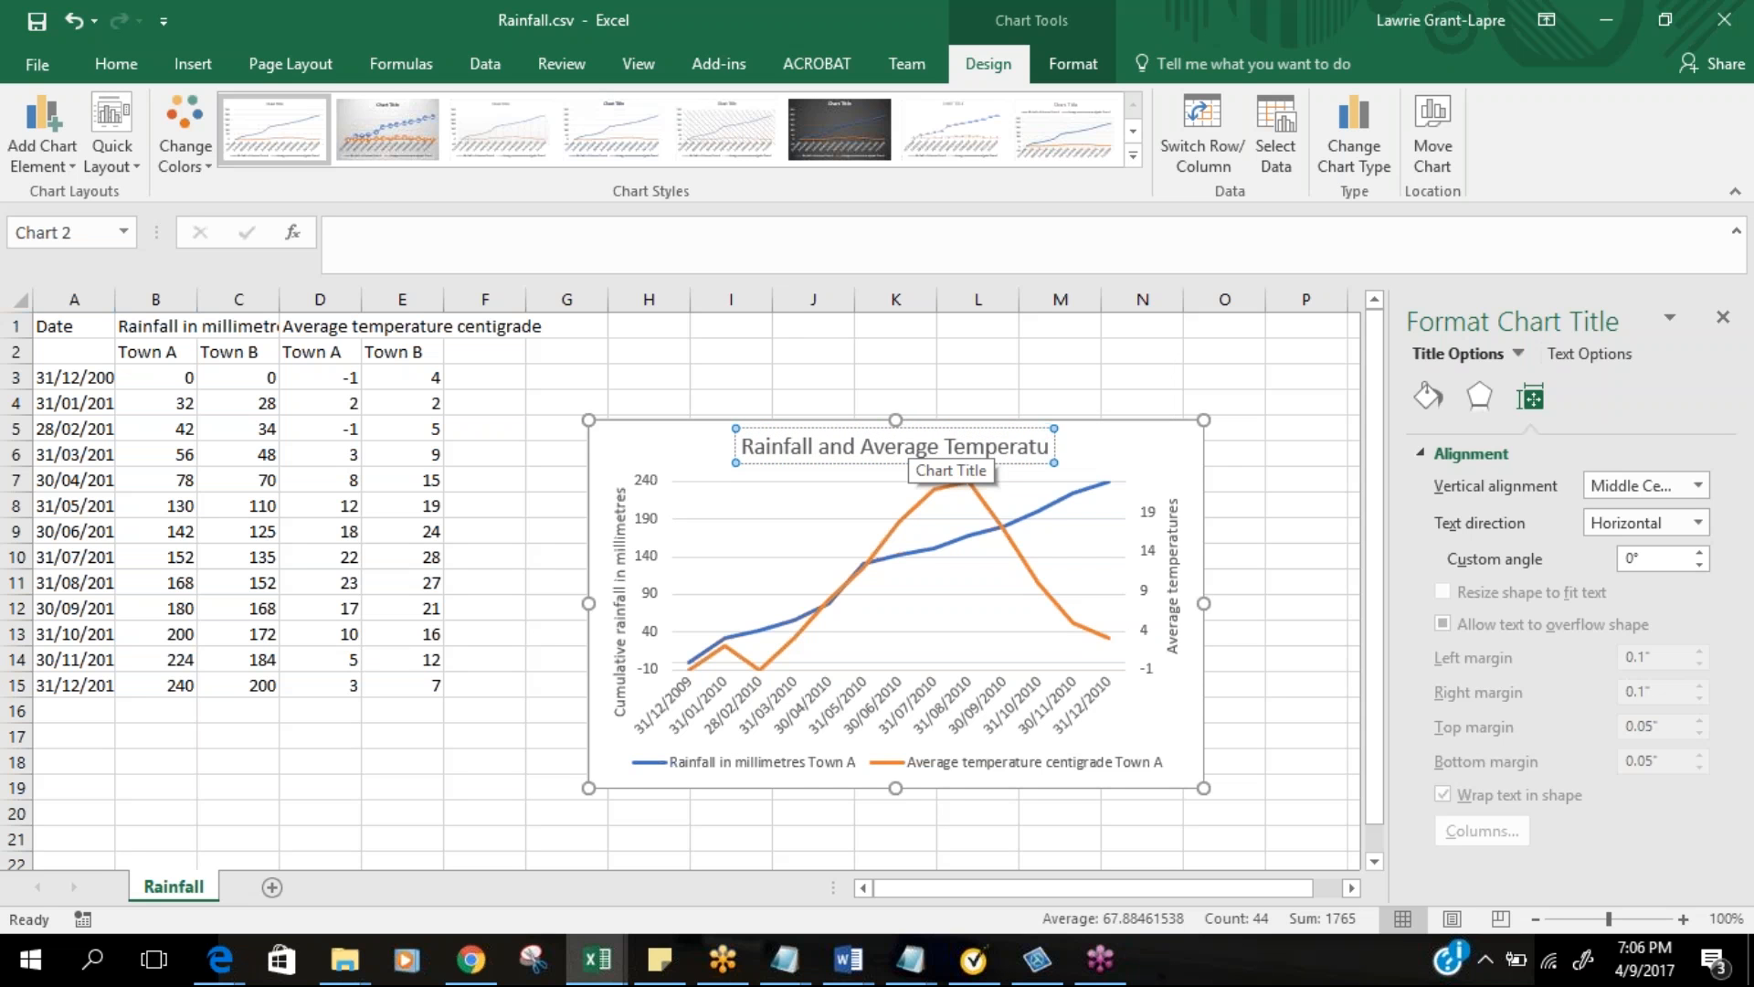
type("tre")
key("BackSpace")
key("BackSpace")
key("BackSpace")
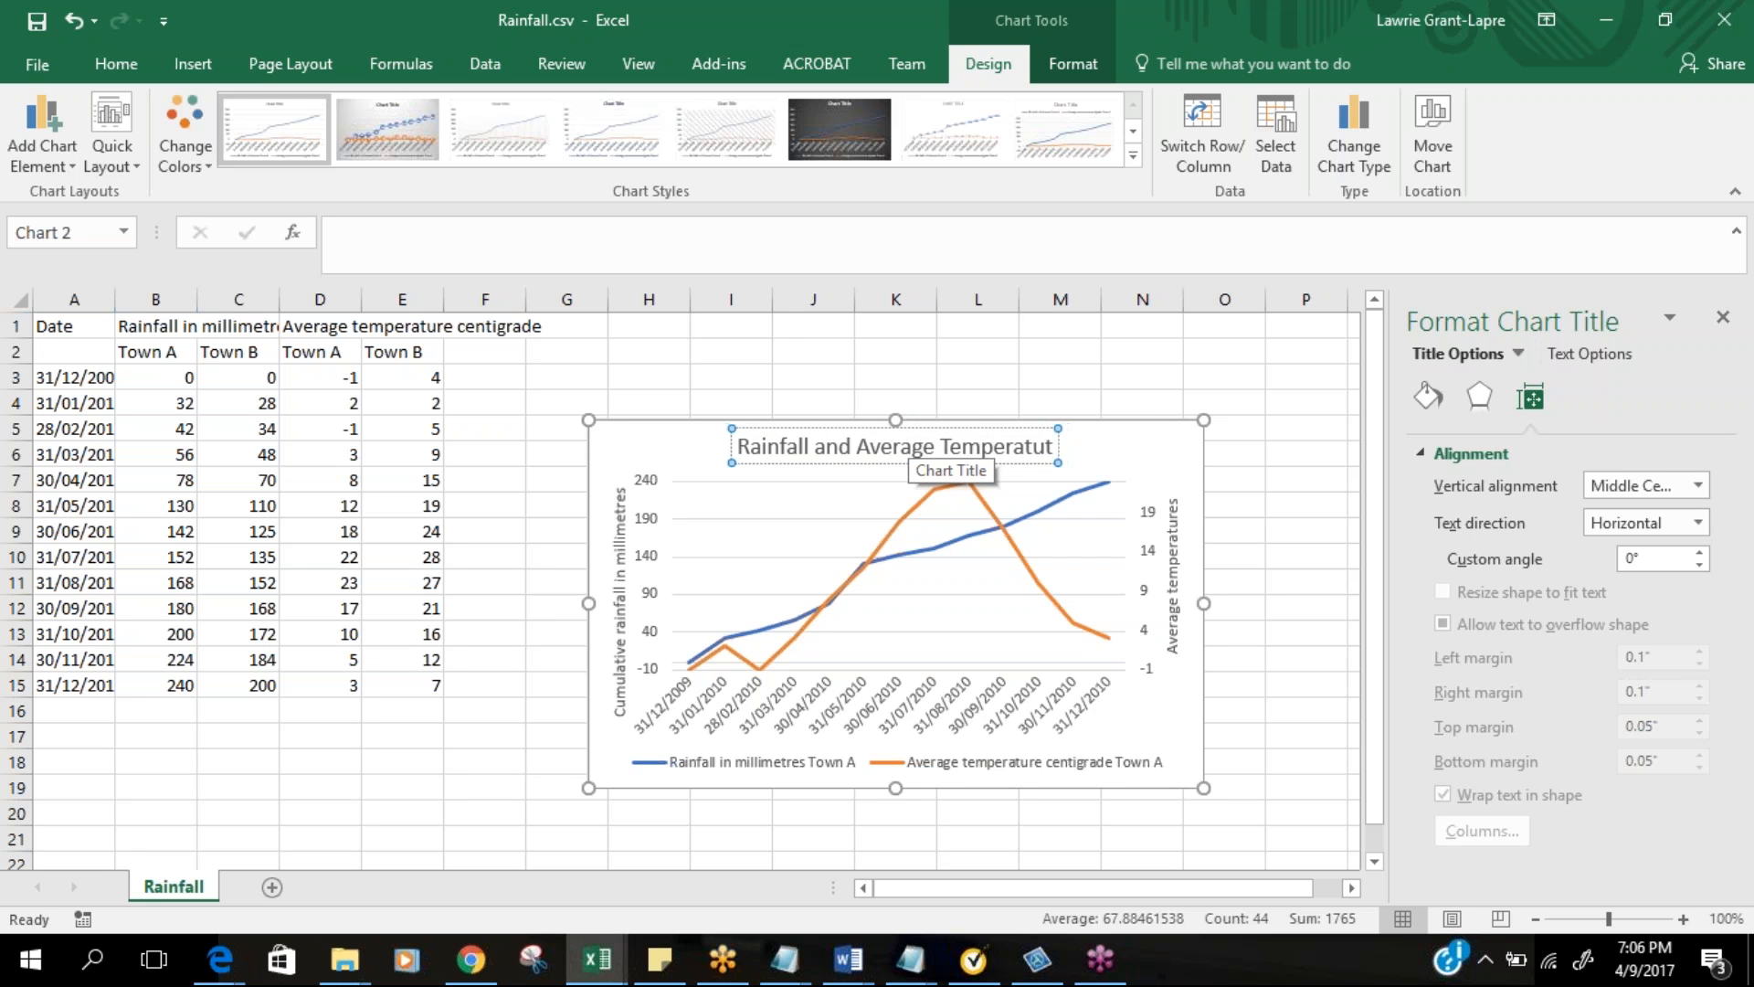
type("res f")
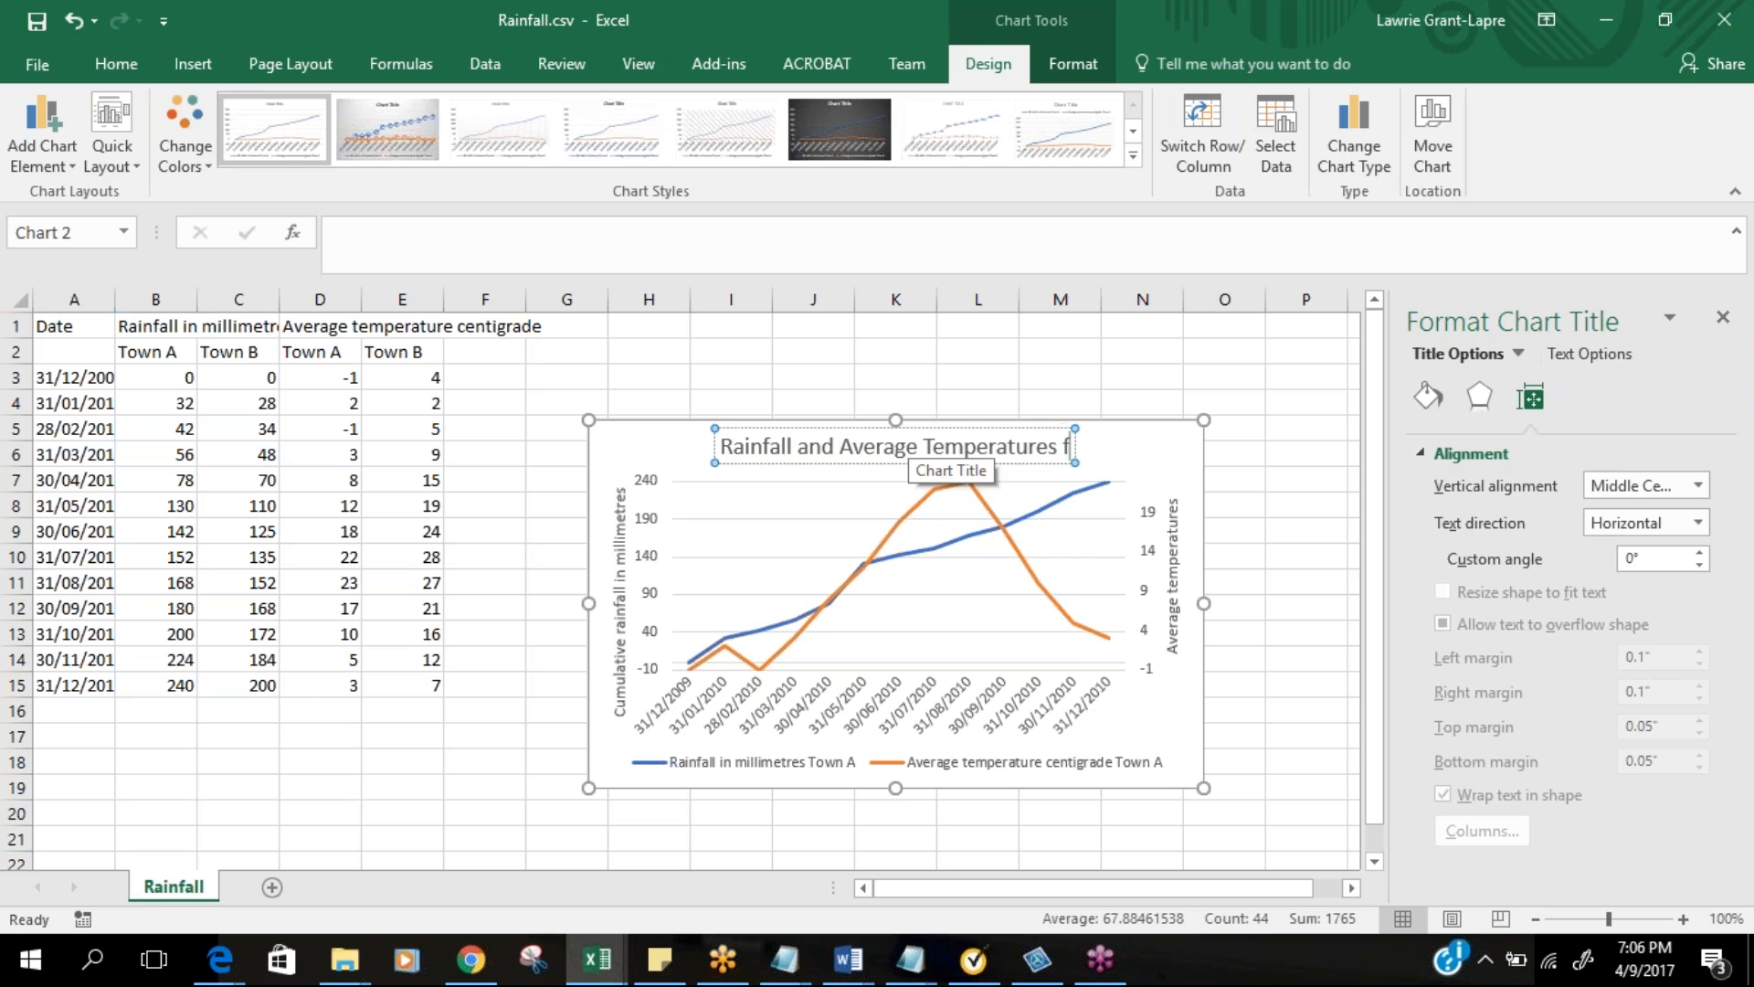
type("or Town")
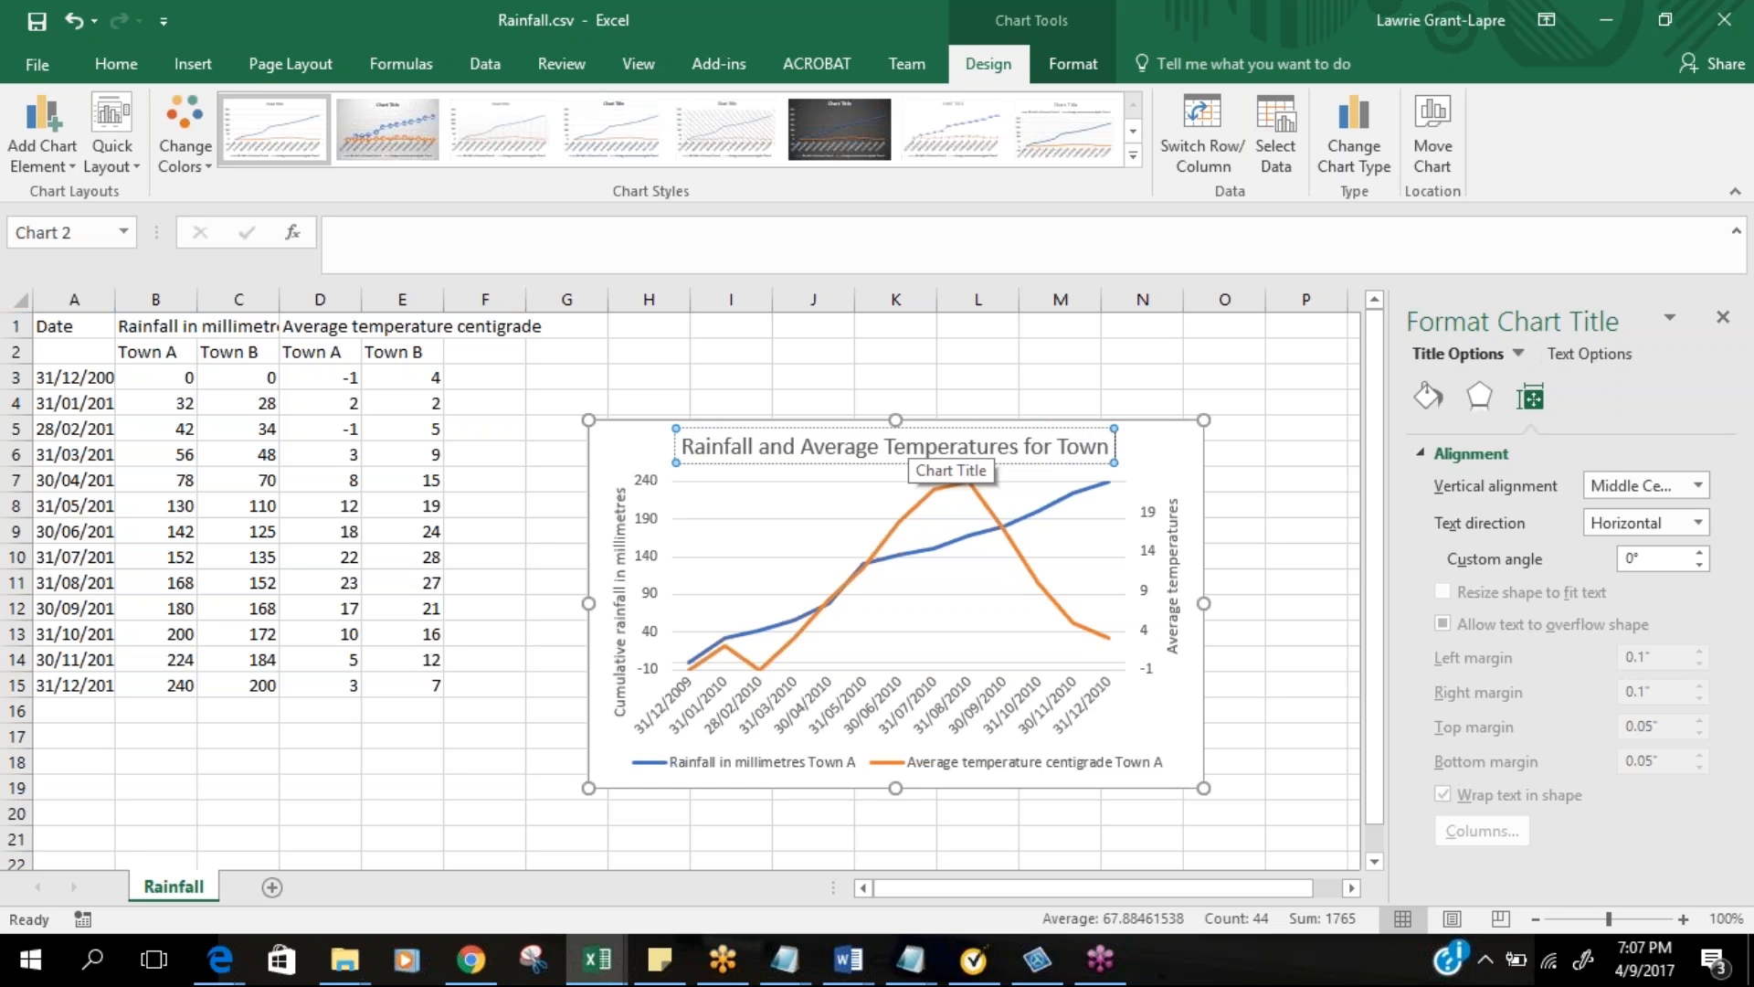
type(" A")
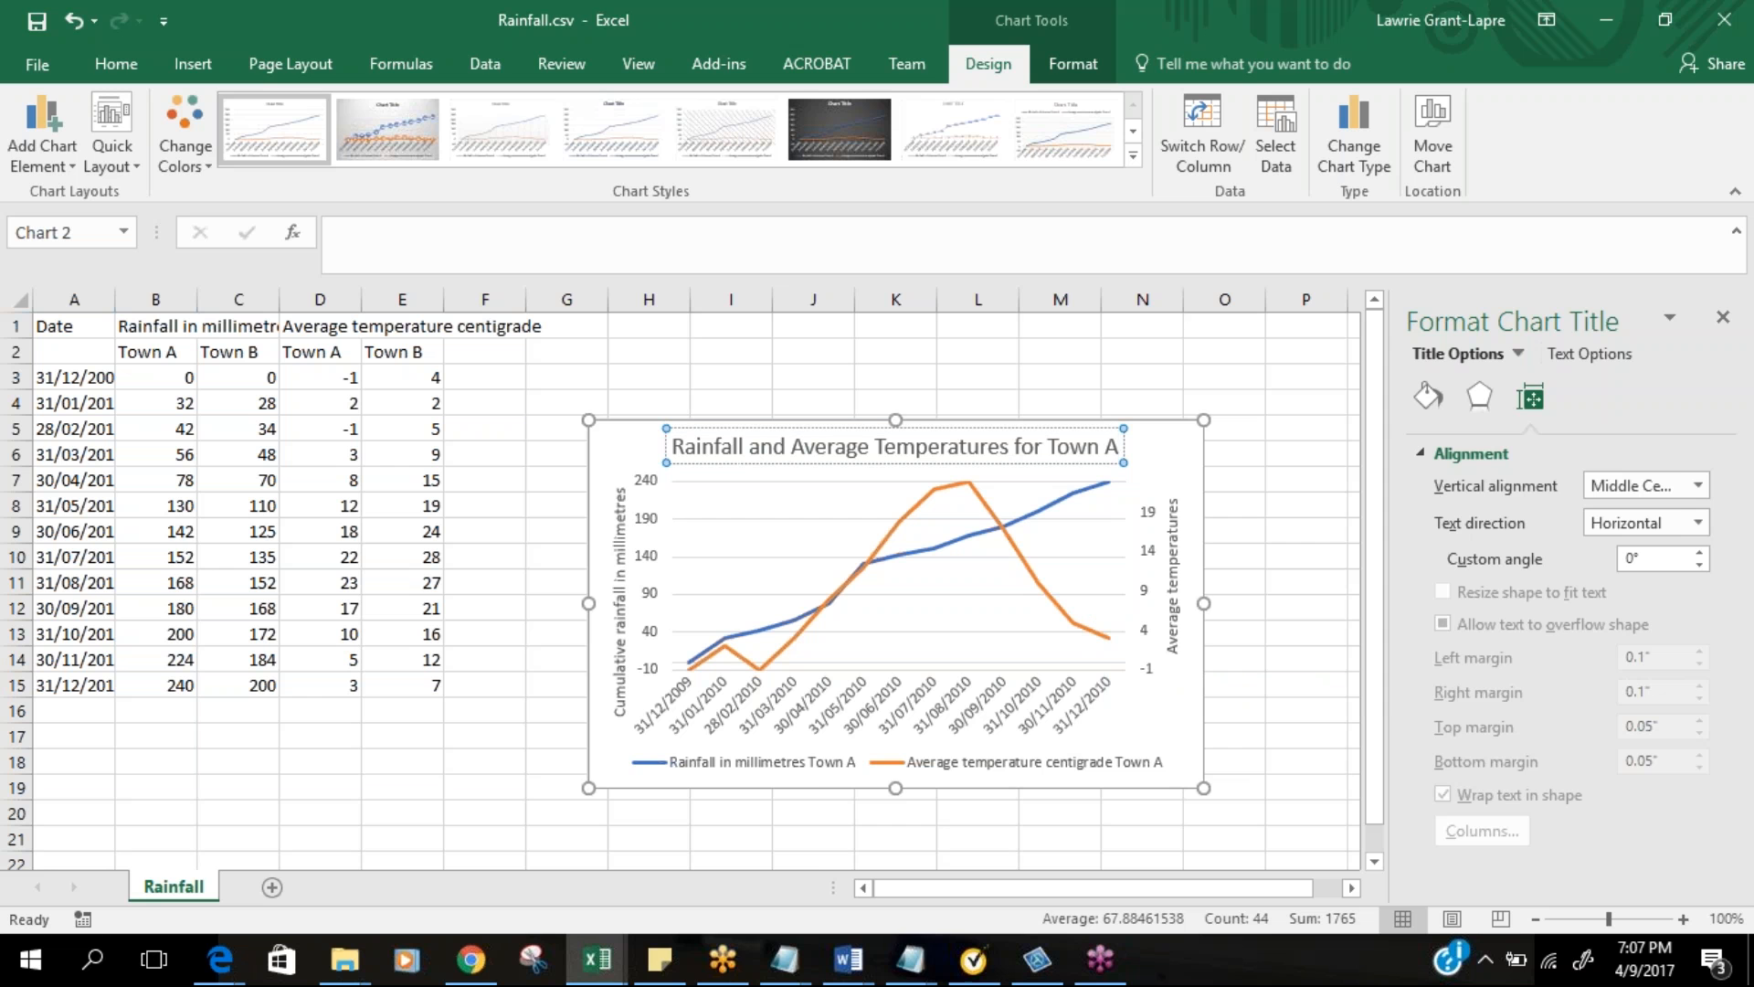
Switch to the Sticky Notes task note and check the chart against its requirements for Town A, the second axis, labels and scaling
left_click(660, 959)
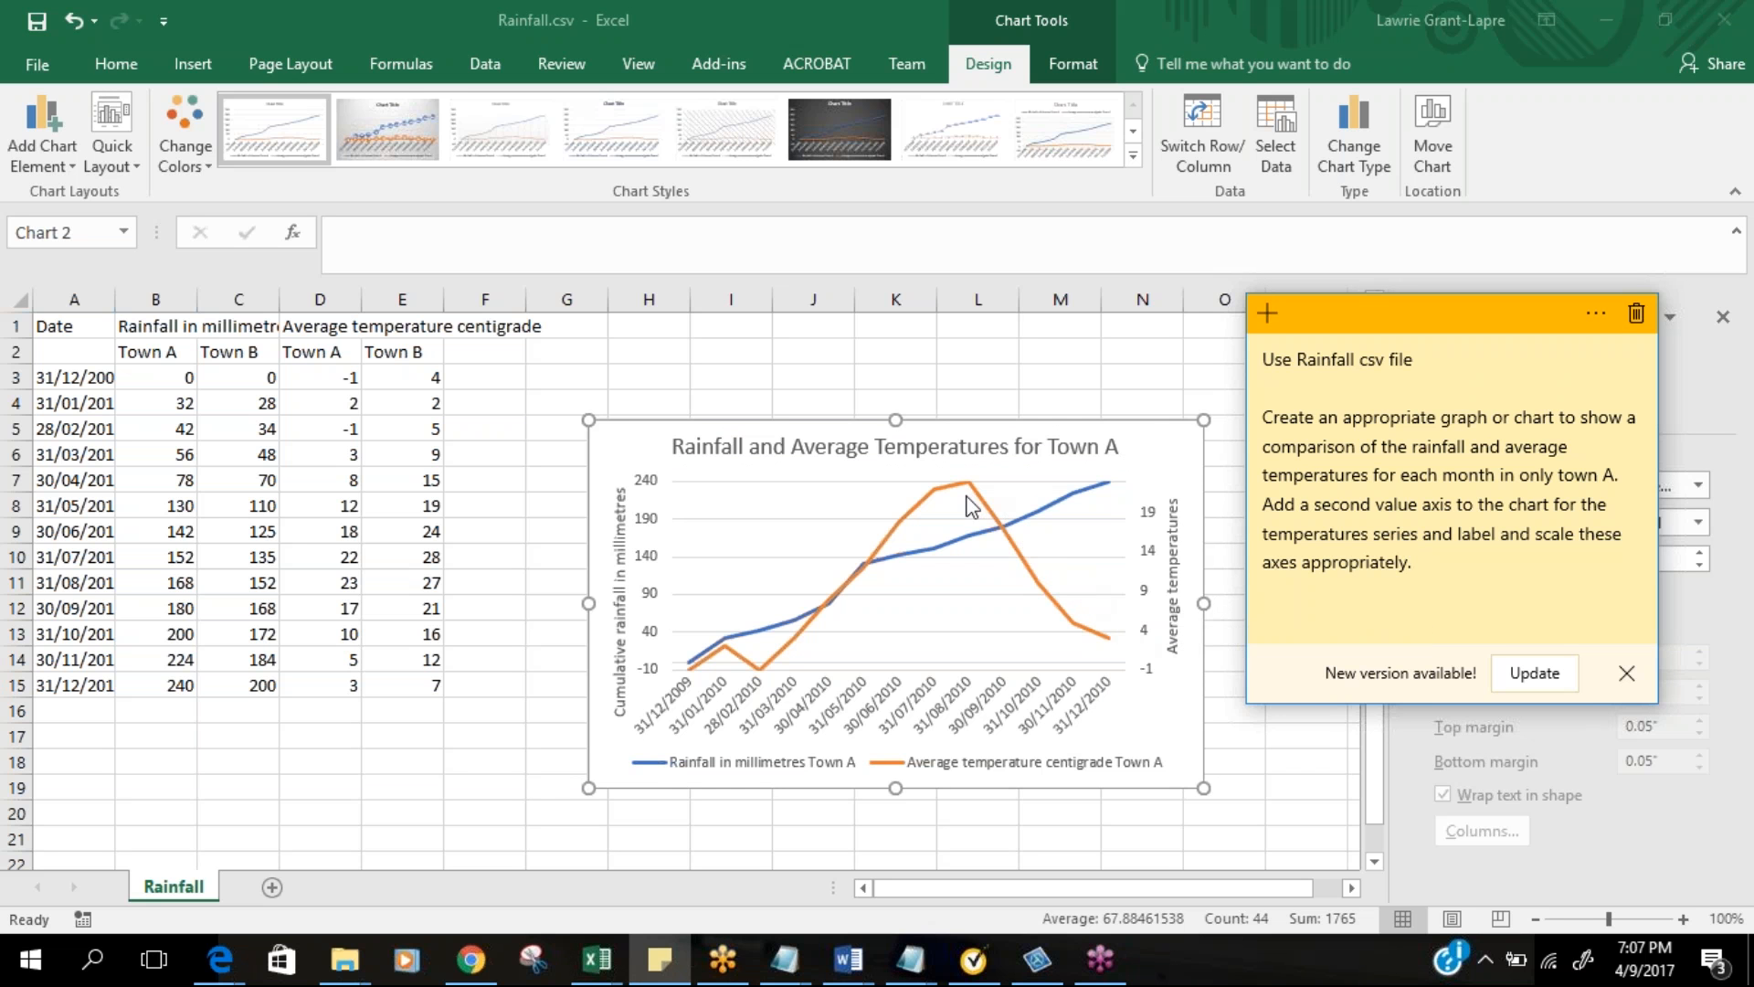
mouse_move(1101, 636)
left_click(1722, 63)
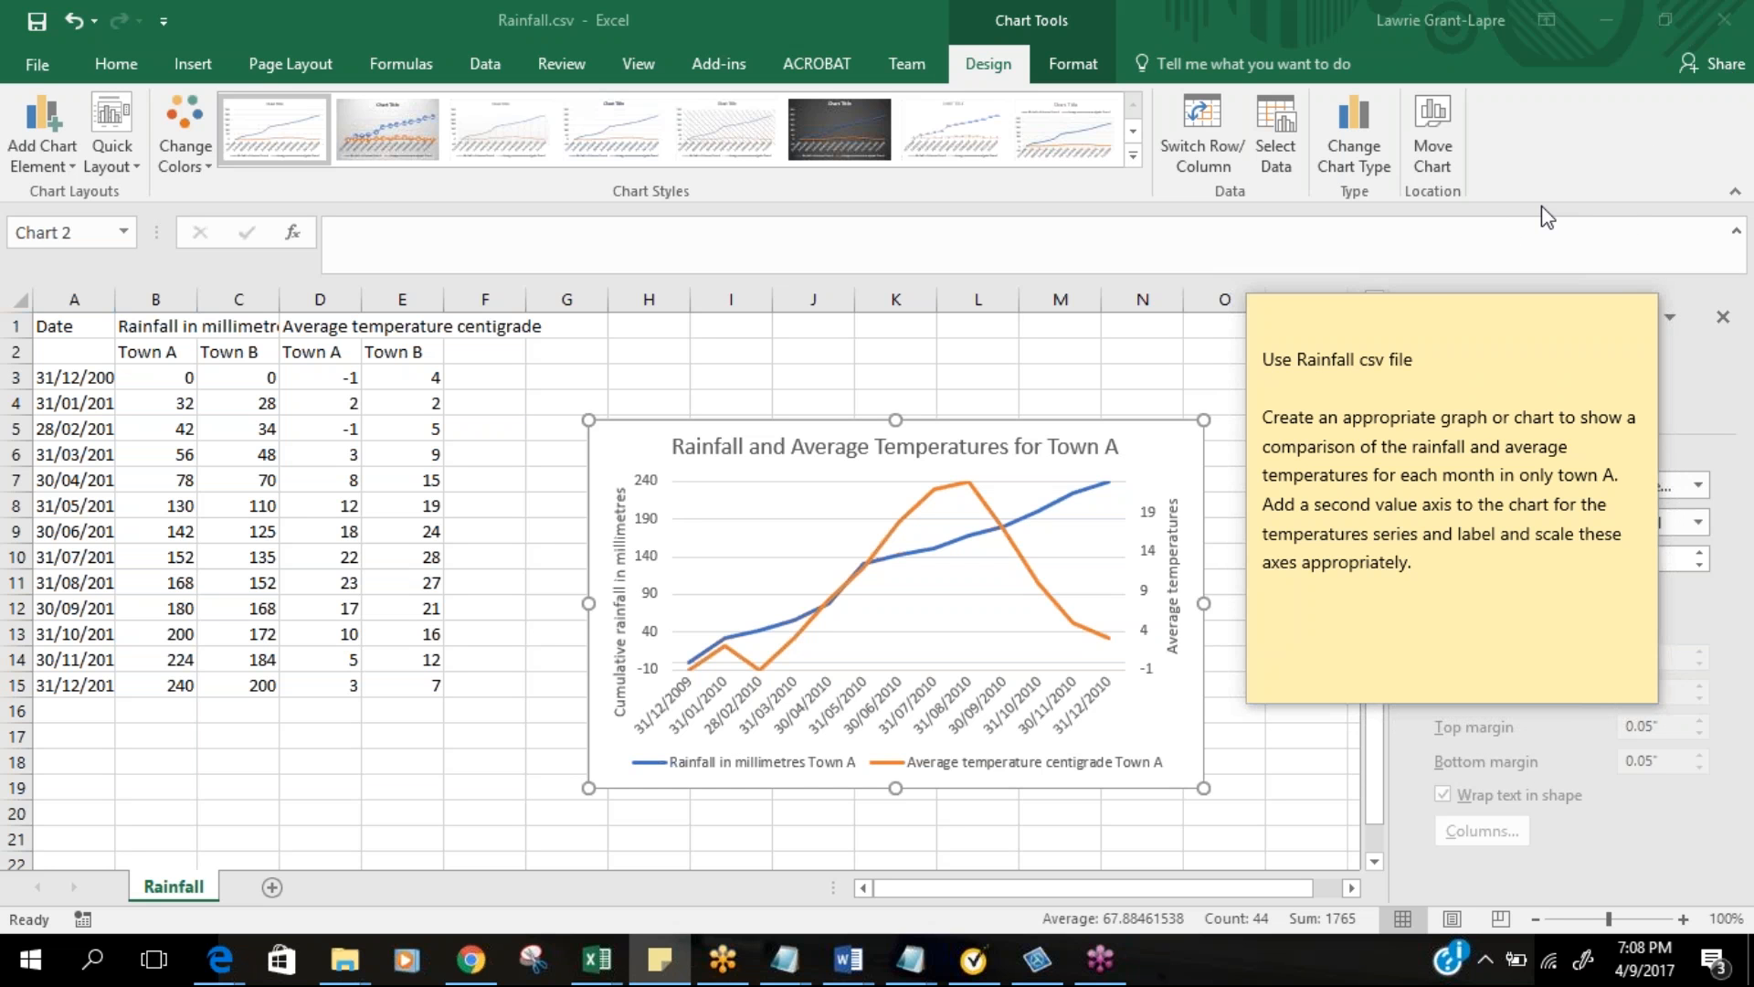